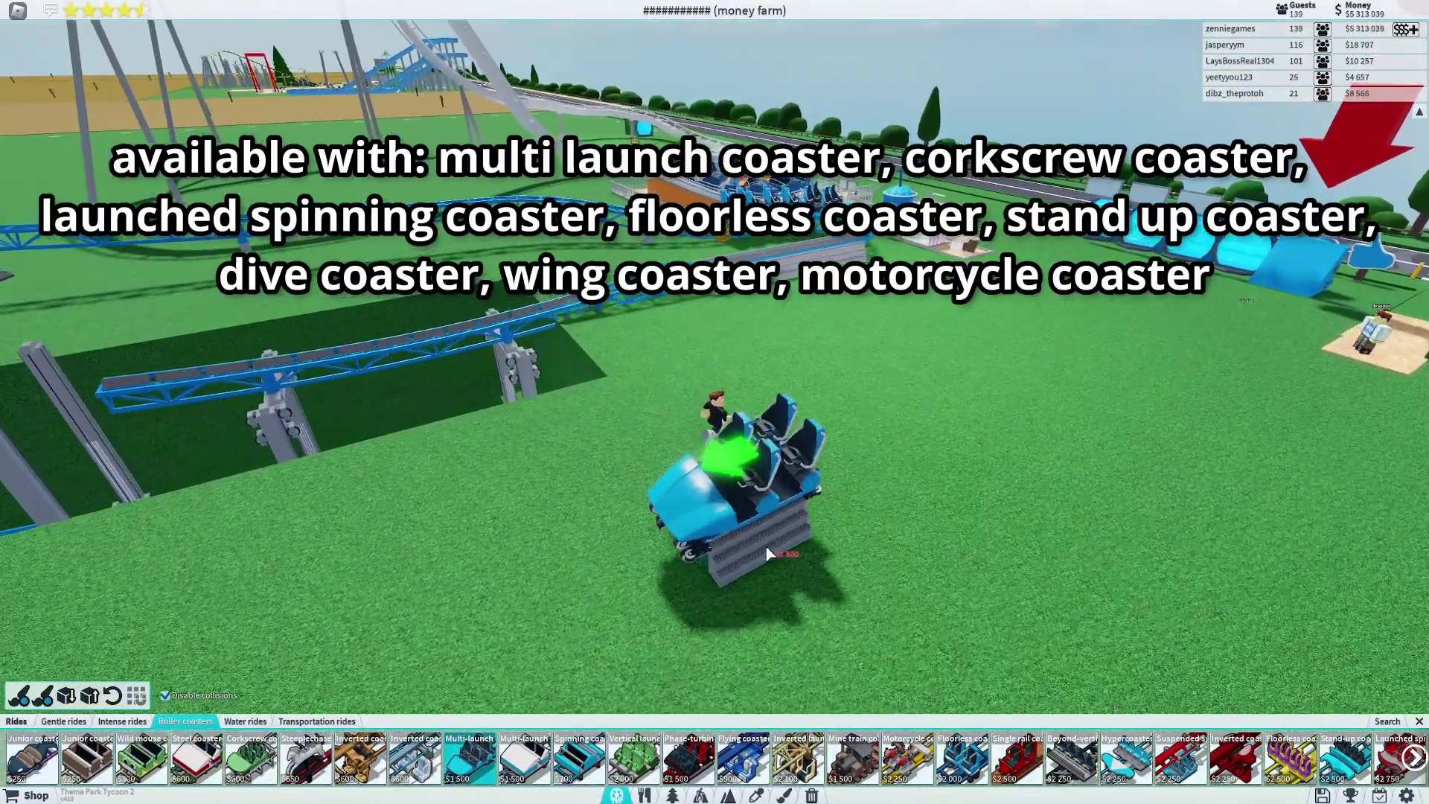
# - Choose the Launched spinning coaster and place its red station on the open grass
pyautogui.press('Left')
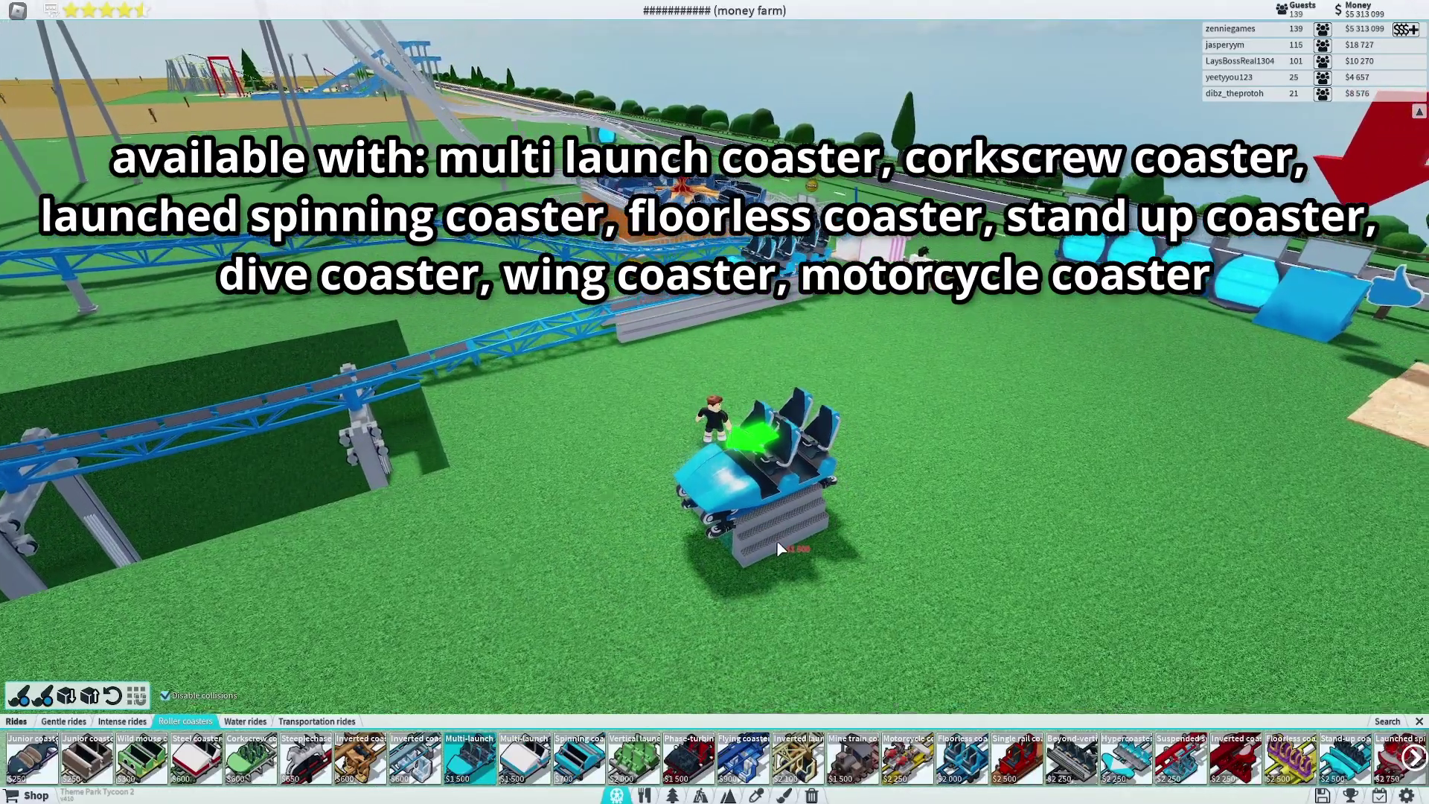
pyautogui.press('Left')
pyautogui.press('Left')
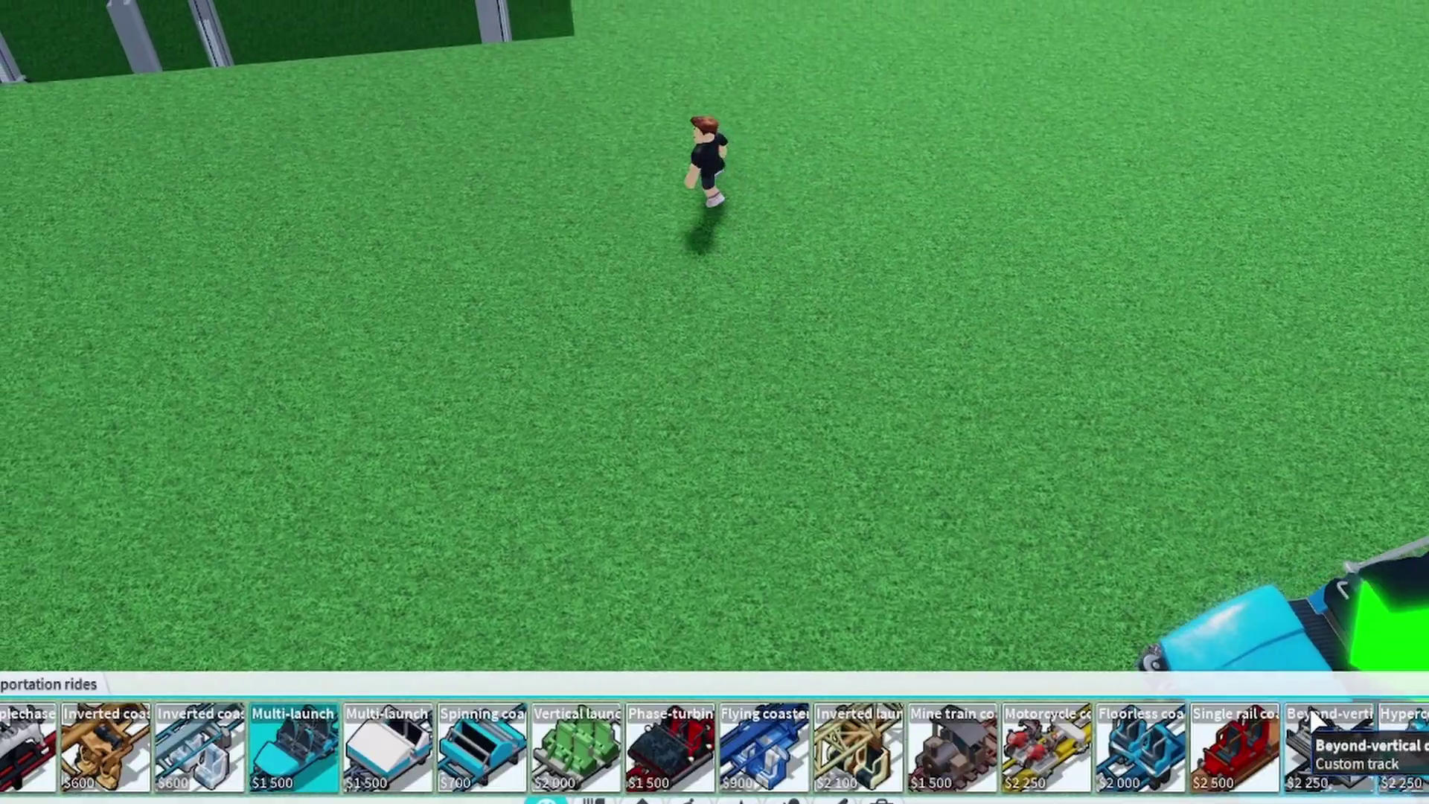
pyautogui.click(1345, 756)
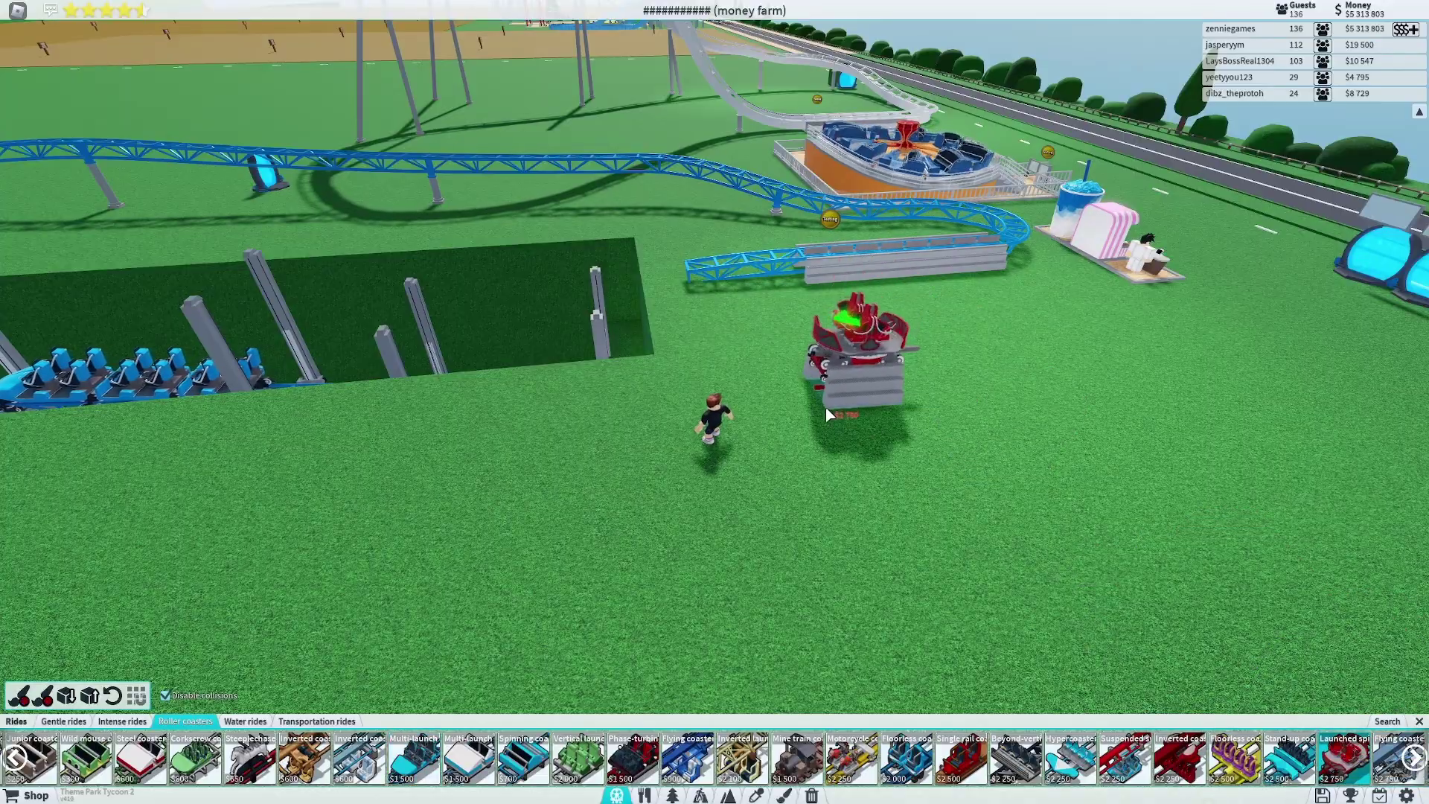
pyautogui.scroll(2, 826, 379)
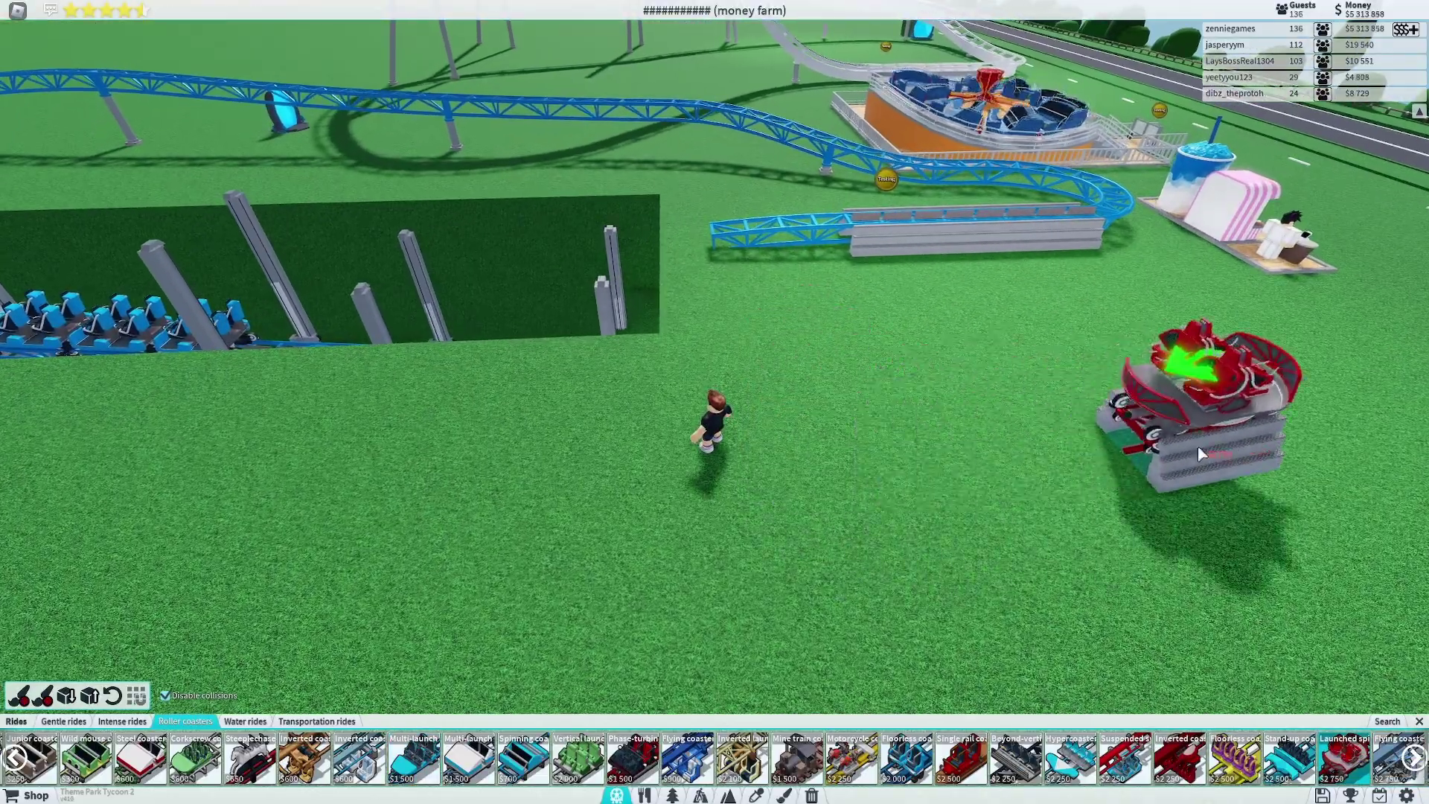
pyautogui.click(1198, 446)
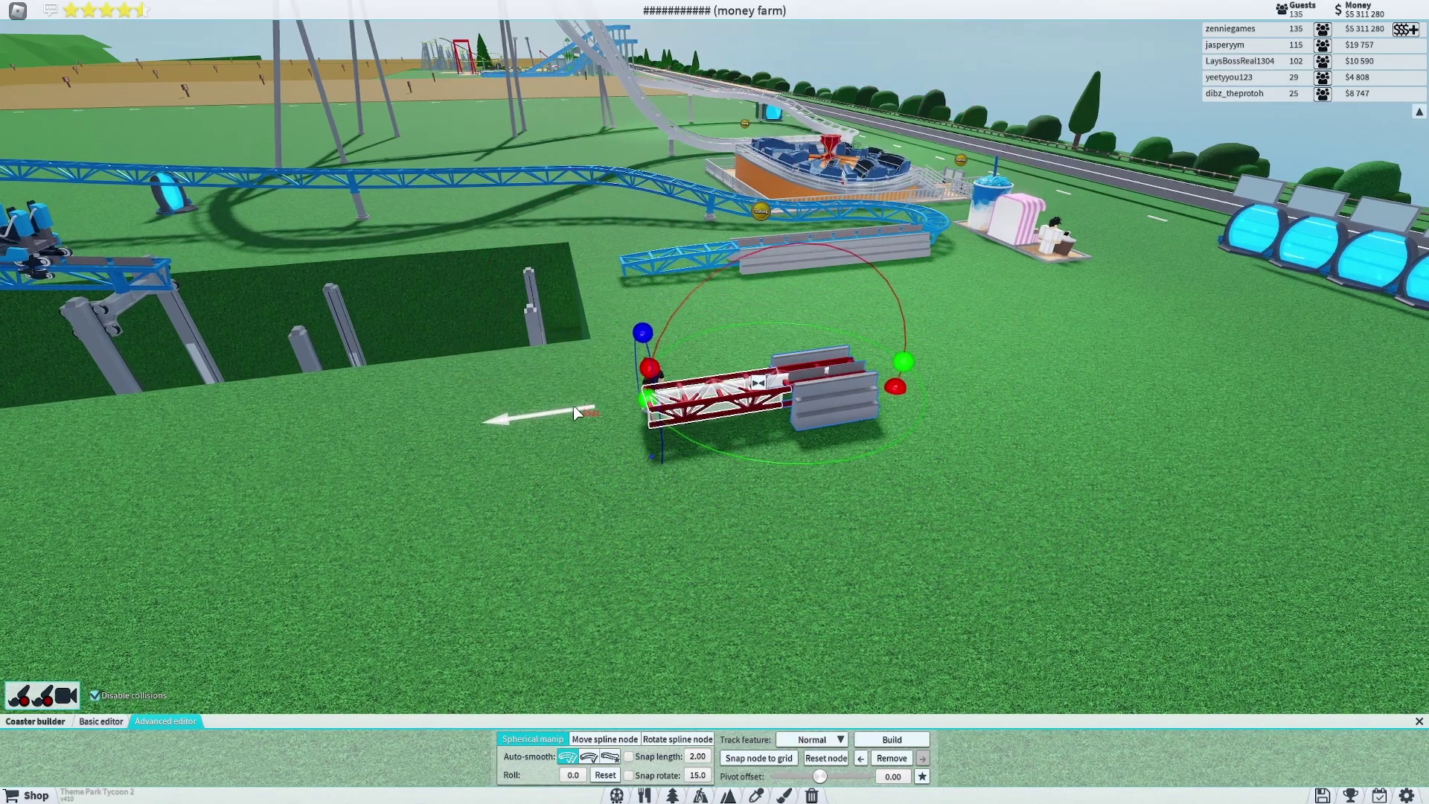
pyautogui.scroll(3, 535, 419)
pyautogui.click(823, 739)
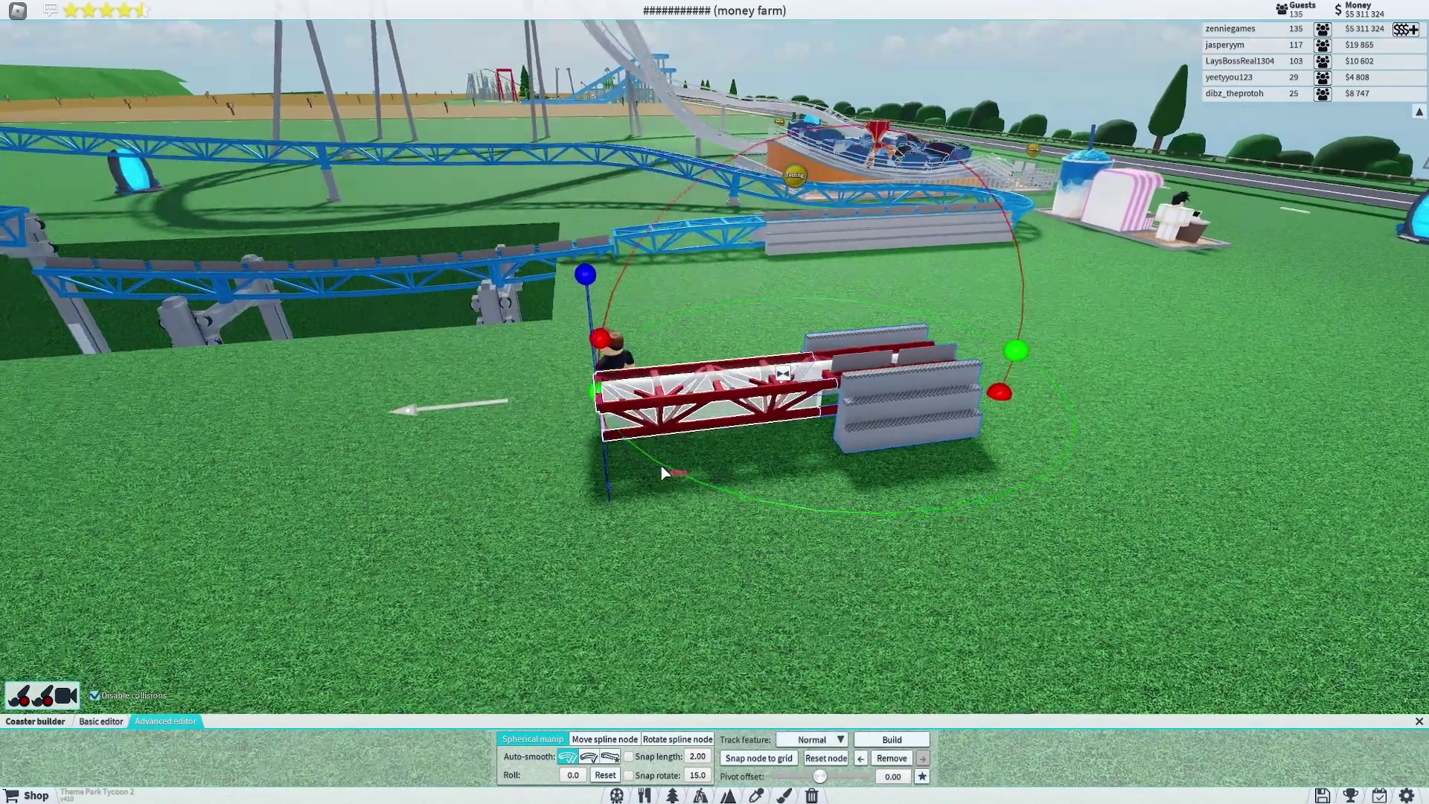
pyautogui.moveTo(671, 473)
pyautogui.mouseDown()
pyautogui.moveTo(615, 350)
pyautogui.moveTo(628, 401)
pyautogui.mouseUp()
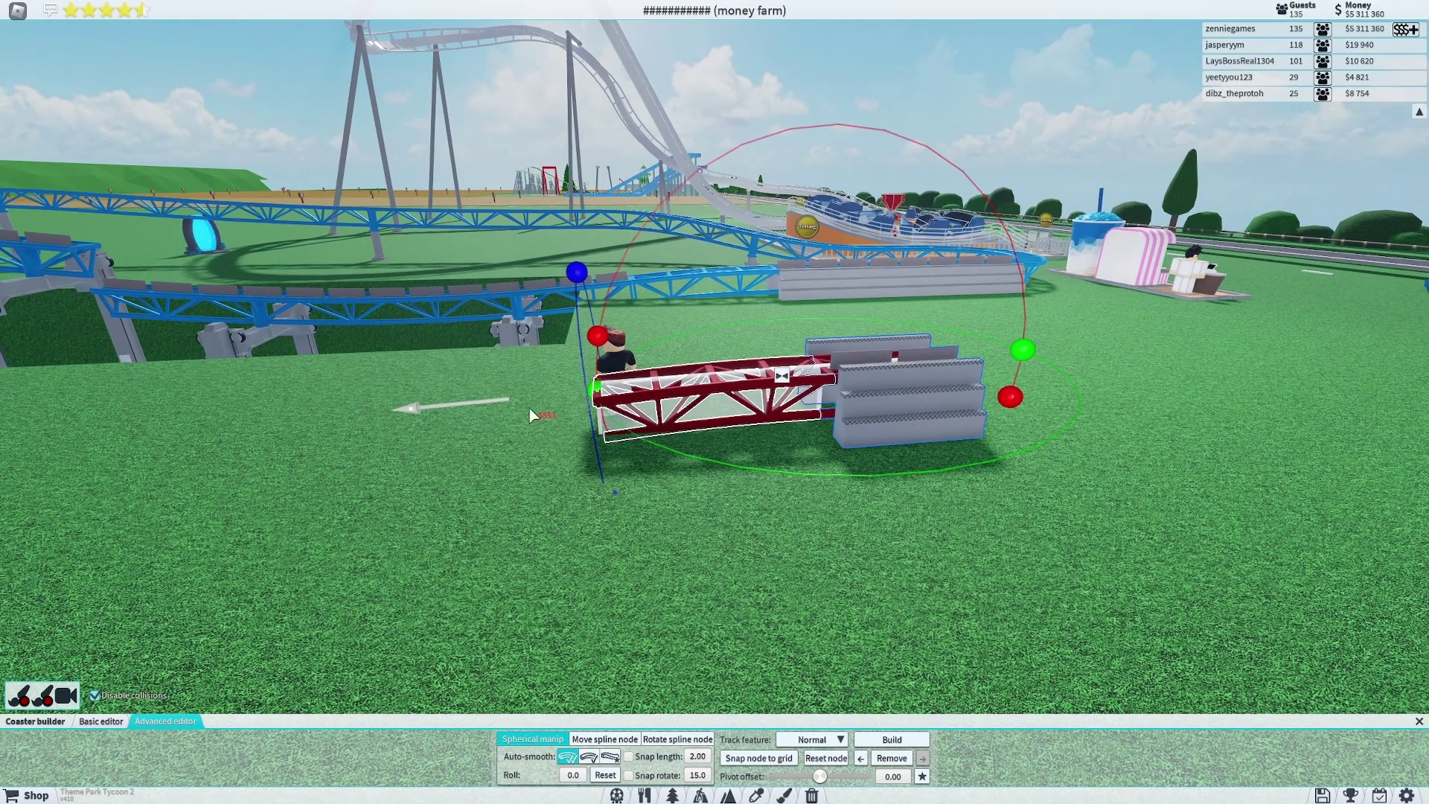
# - Switch to the Basic editor and build two straight pieces past the station
pyautogui.click(101, 721)
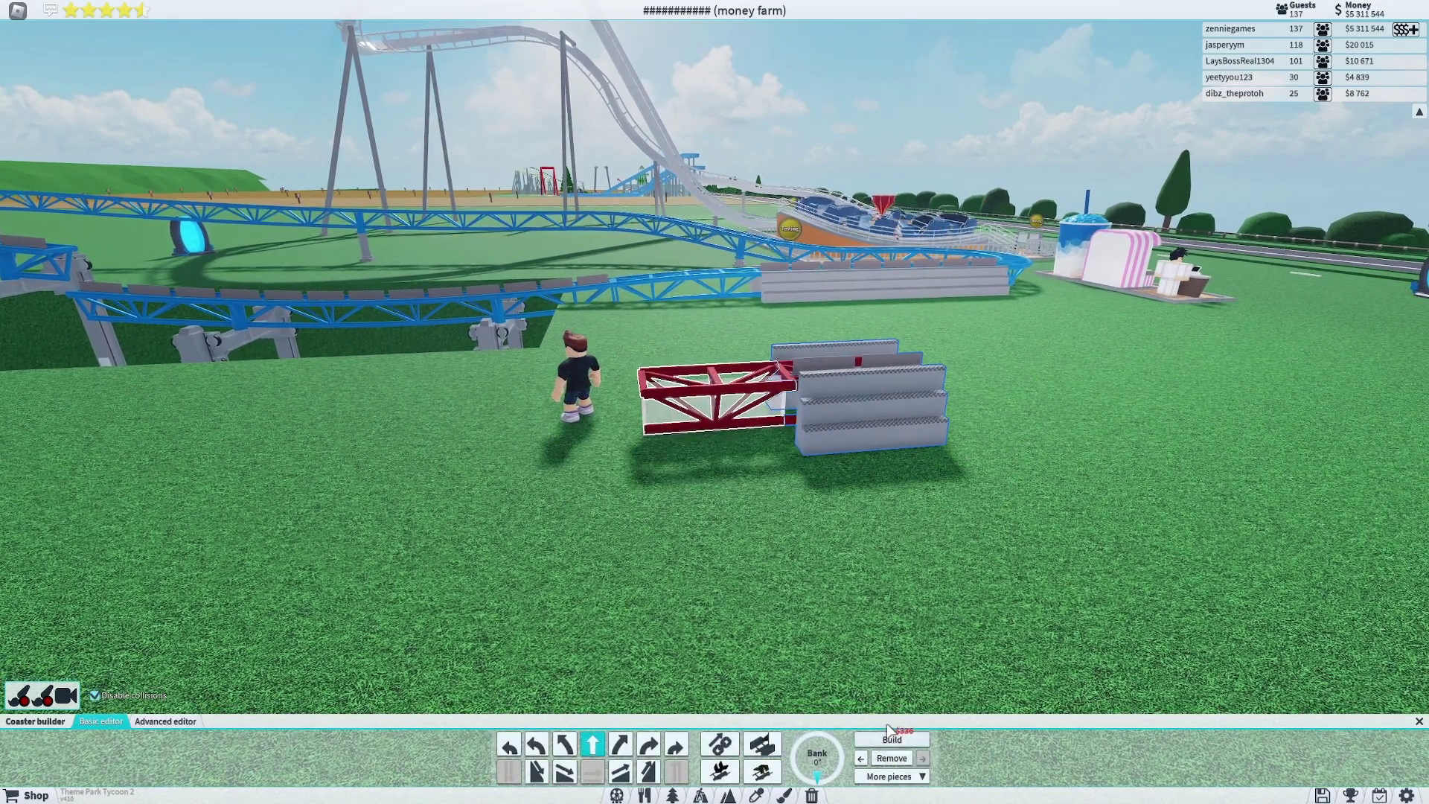
pyautogui.click(892, 741)
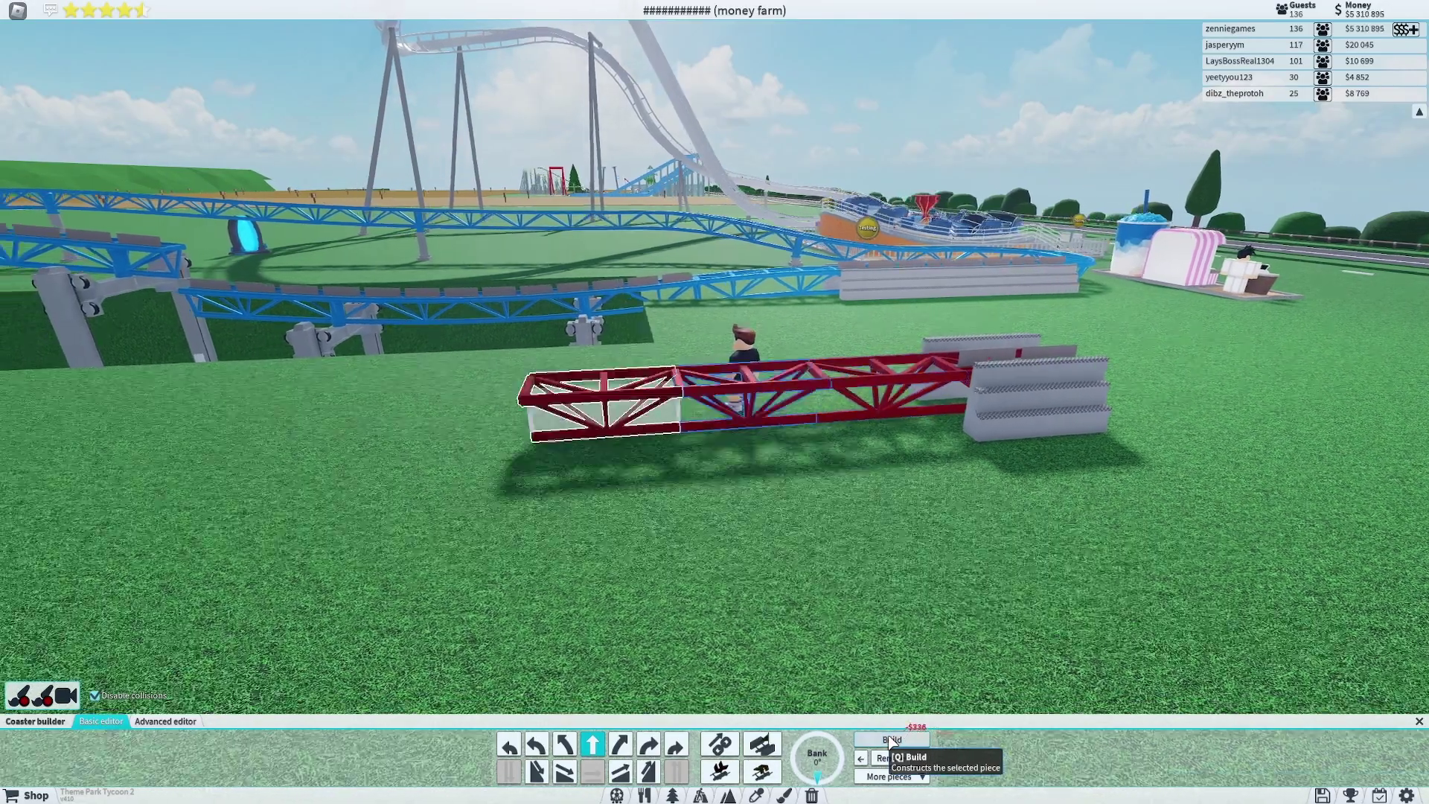
pyautogui.click(891, 741)
# - Pick Drop/Elevator track (short) from More pieces and open its settings
pyautogui.click(909, 776)
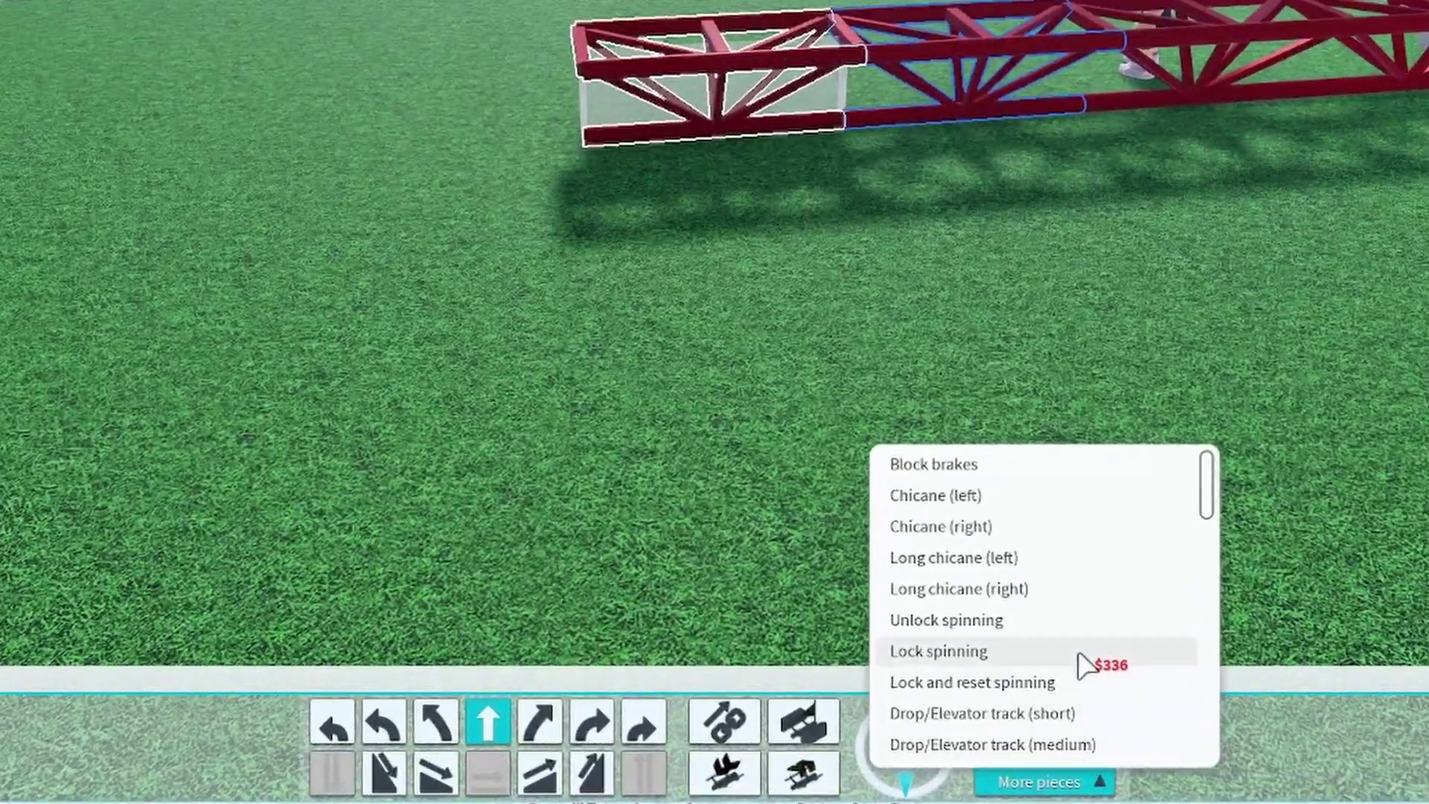
pyautogui.scroll(-2, 910, 727)
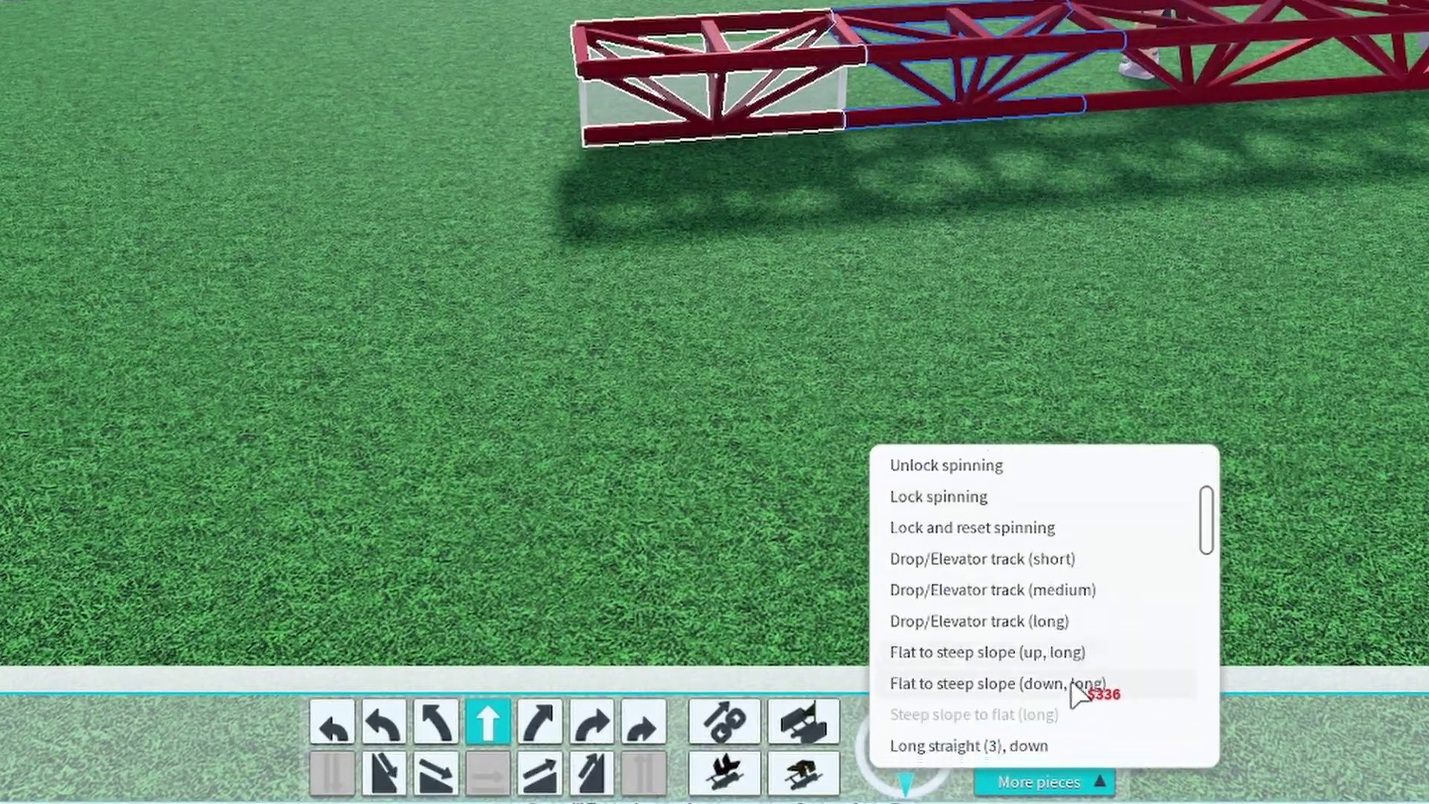
pyautogui.click(1055, 564)
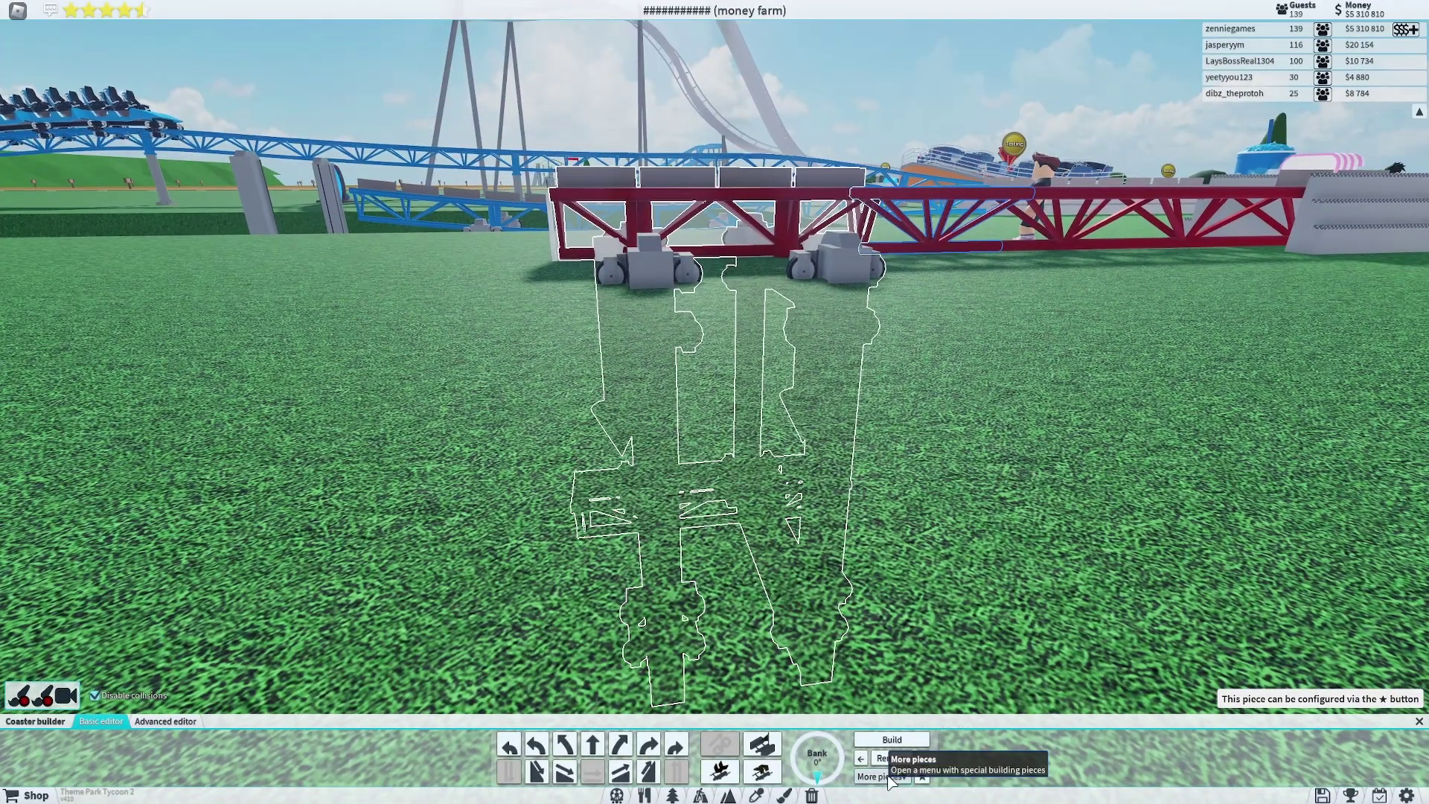
pyautogui.click(891, 779)
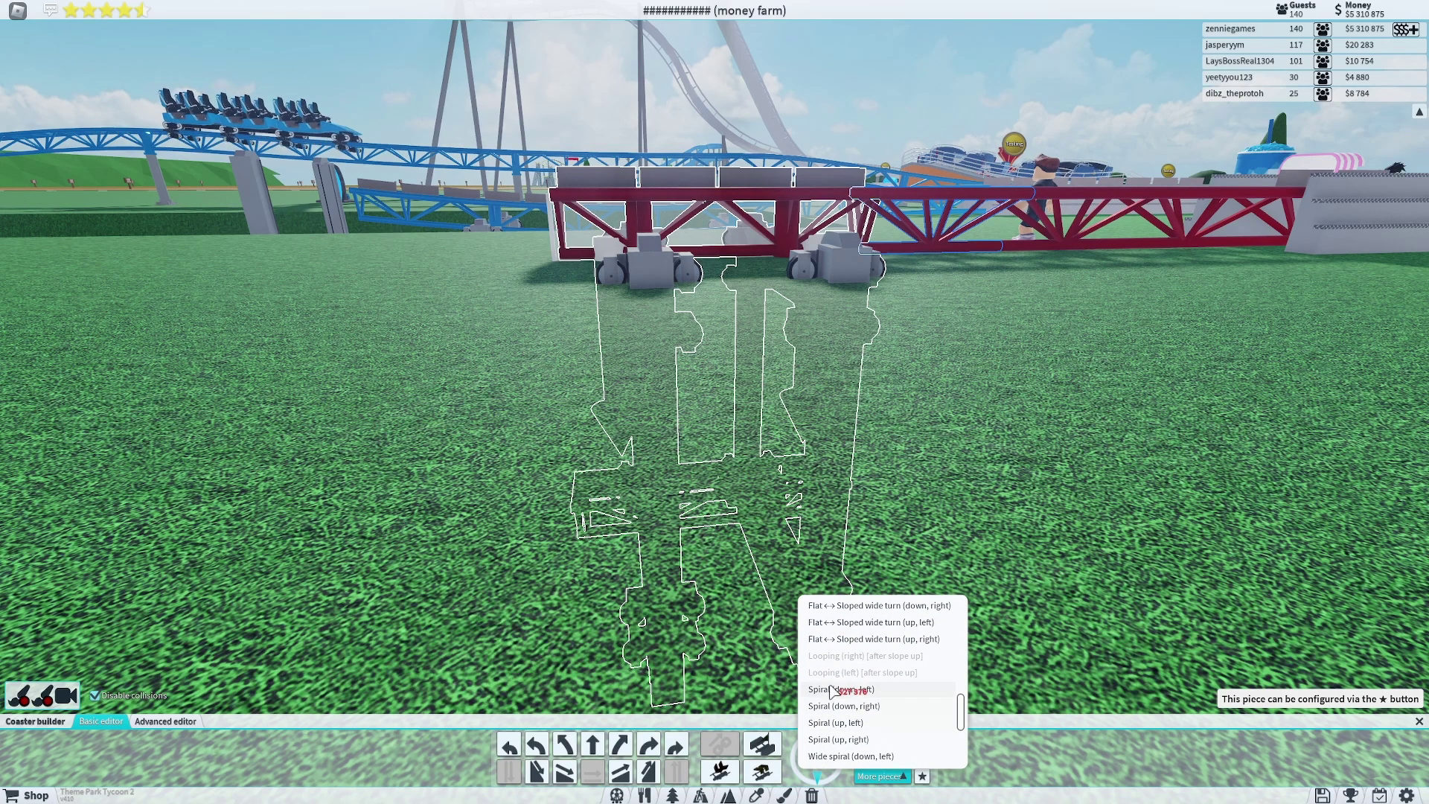
pyautogui.scroll(-2, 846, 732)
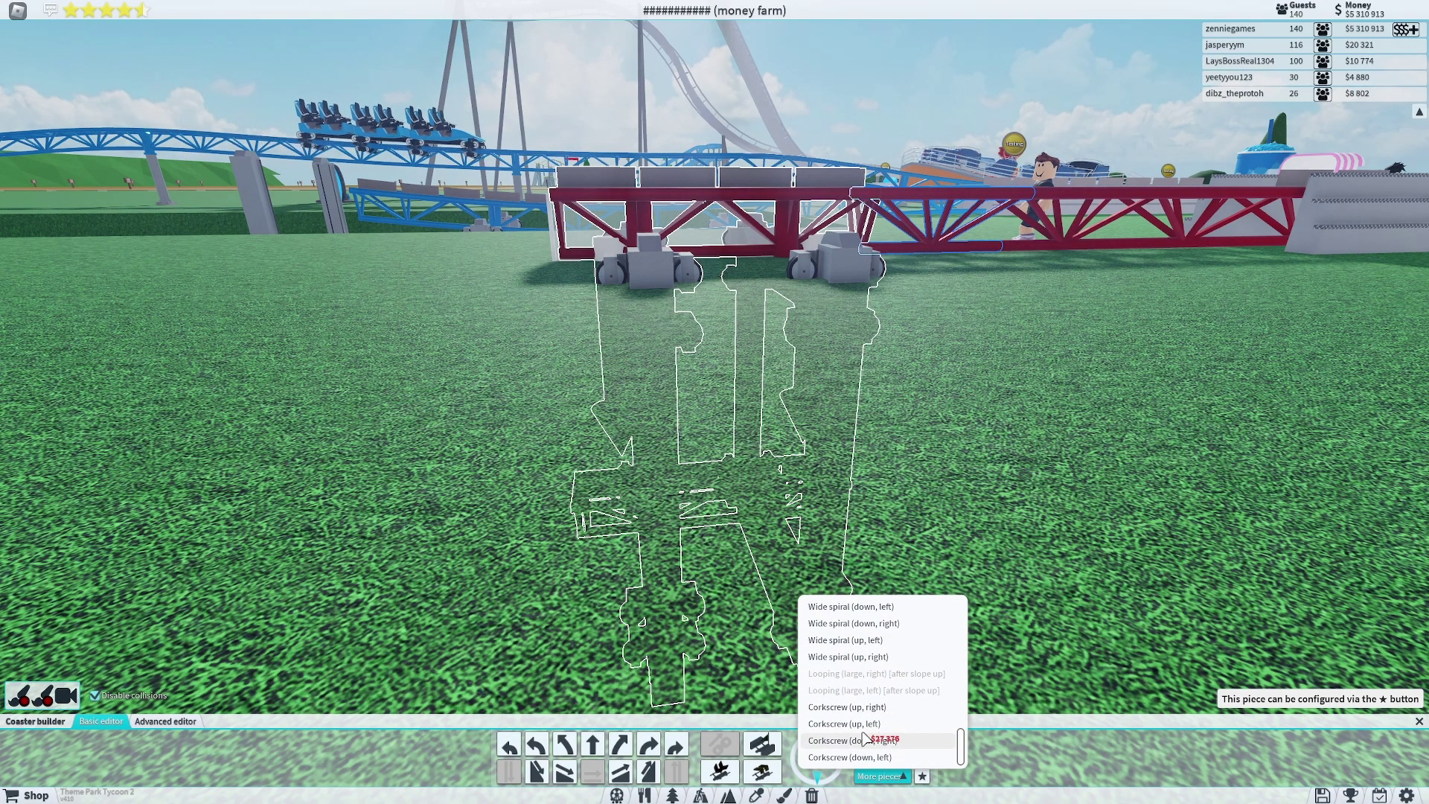
pyautogui.scroll(3, 867, 737)
pyautogui.scroll(1, 867, 736)
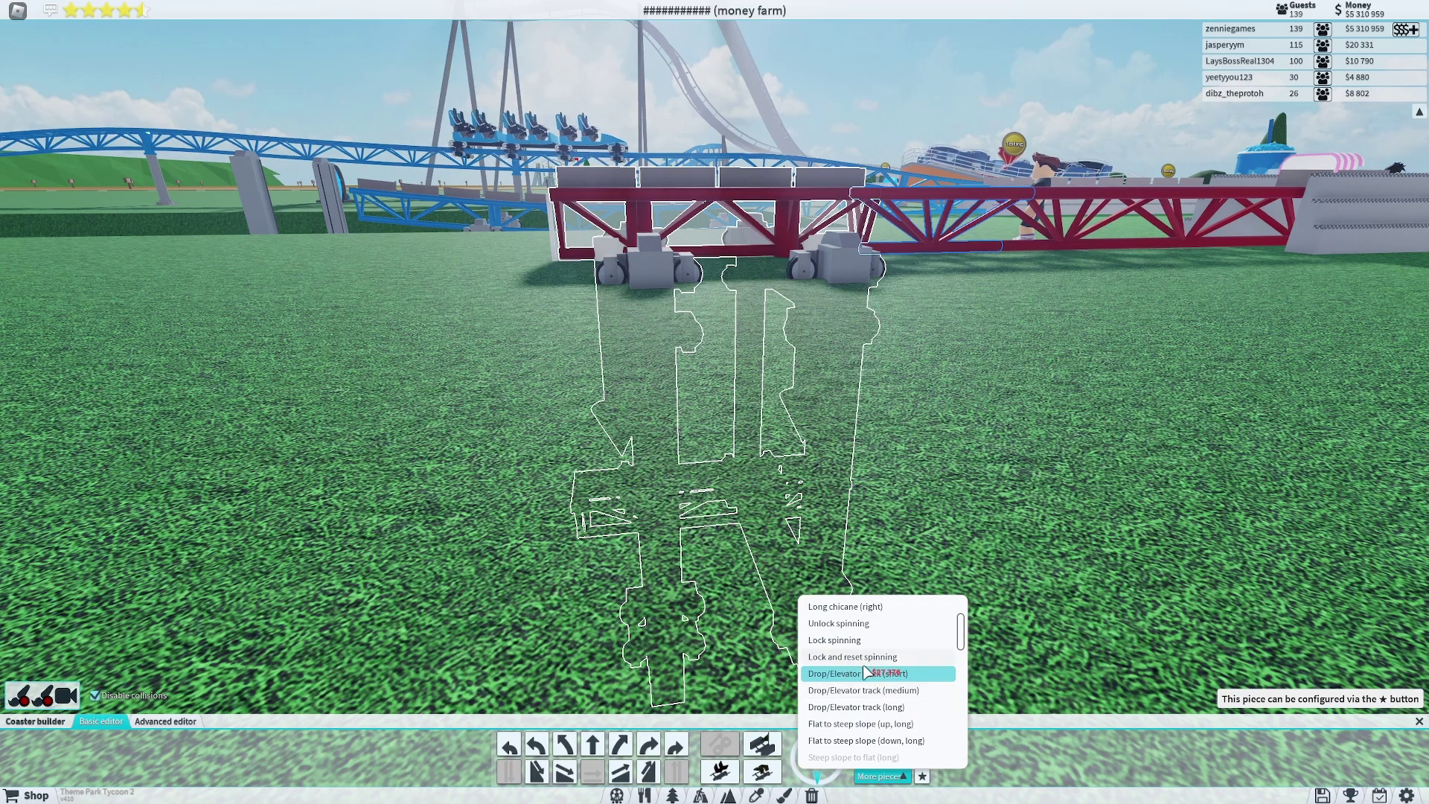
pyautogui.click(922, 778)
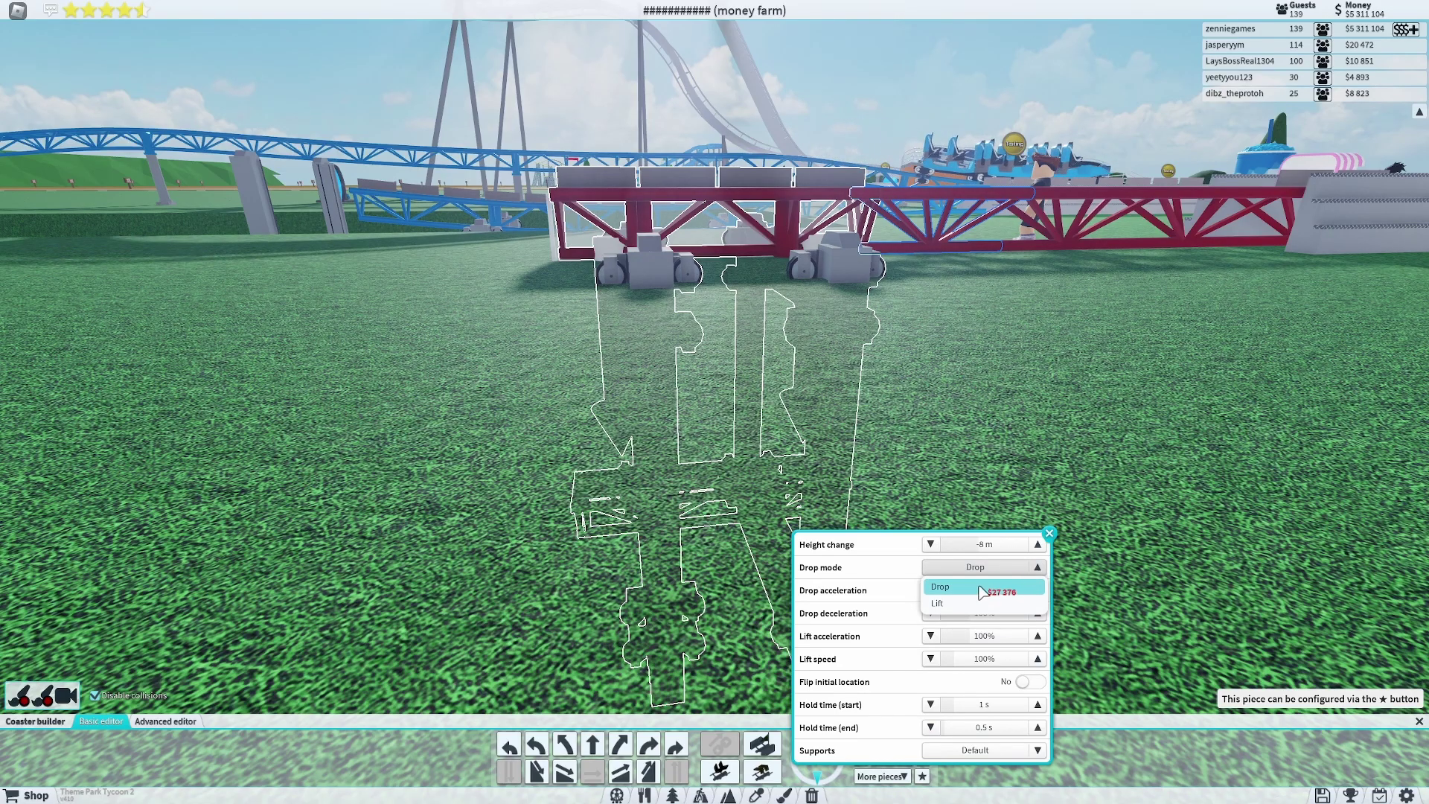
# - Raise the elevator piece's height change to form an 8 m tower
pyautogui.click(1036, 545)
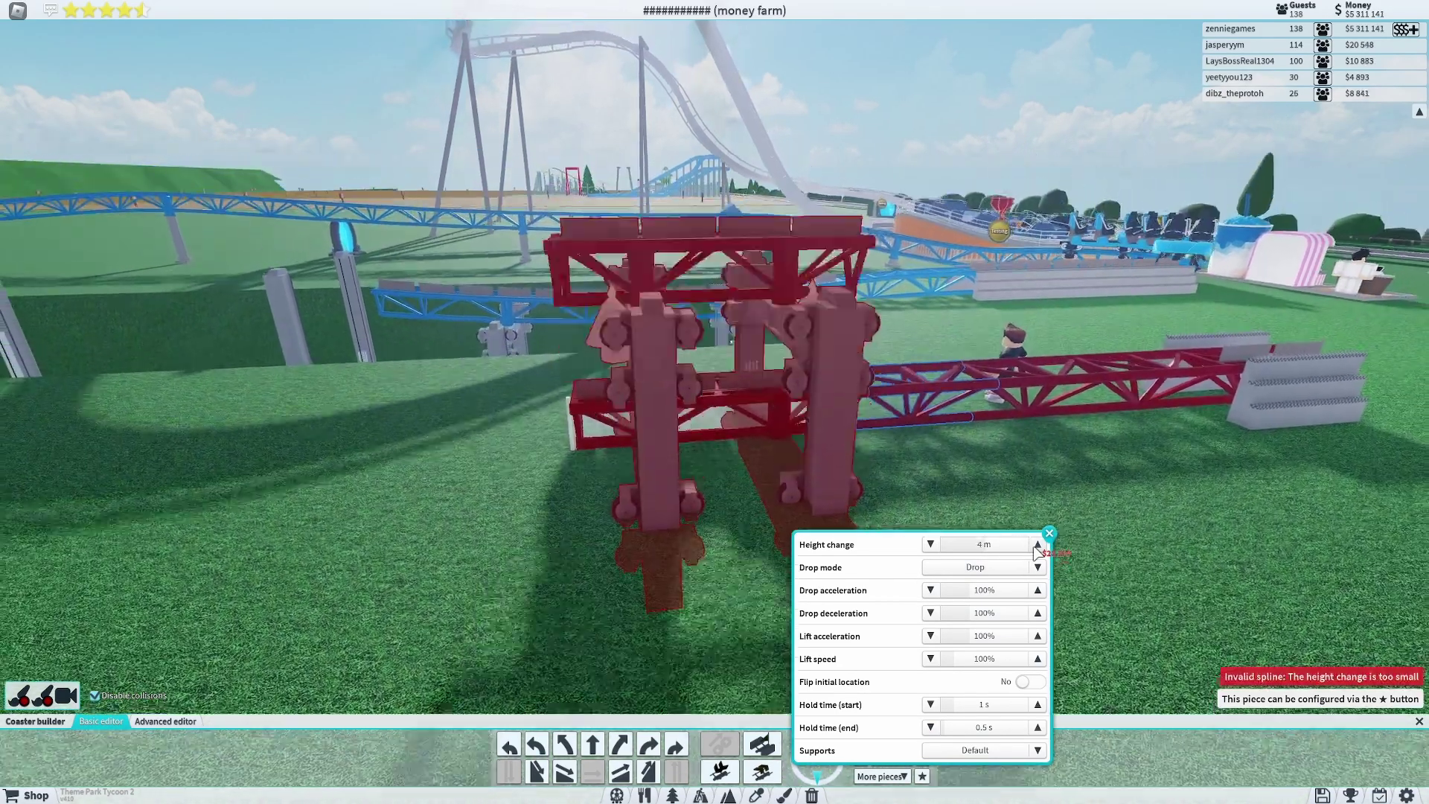
pyautogui.click(1036, 545)
pyautogui.click(1036, 546)
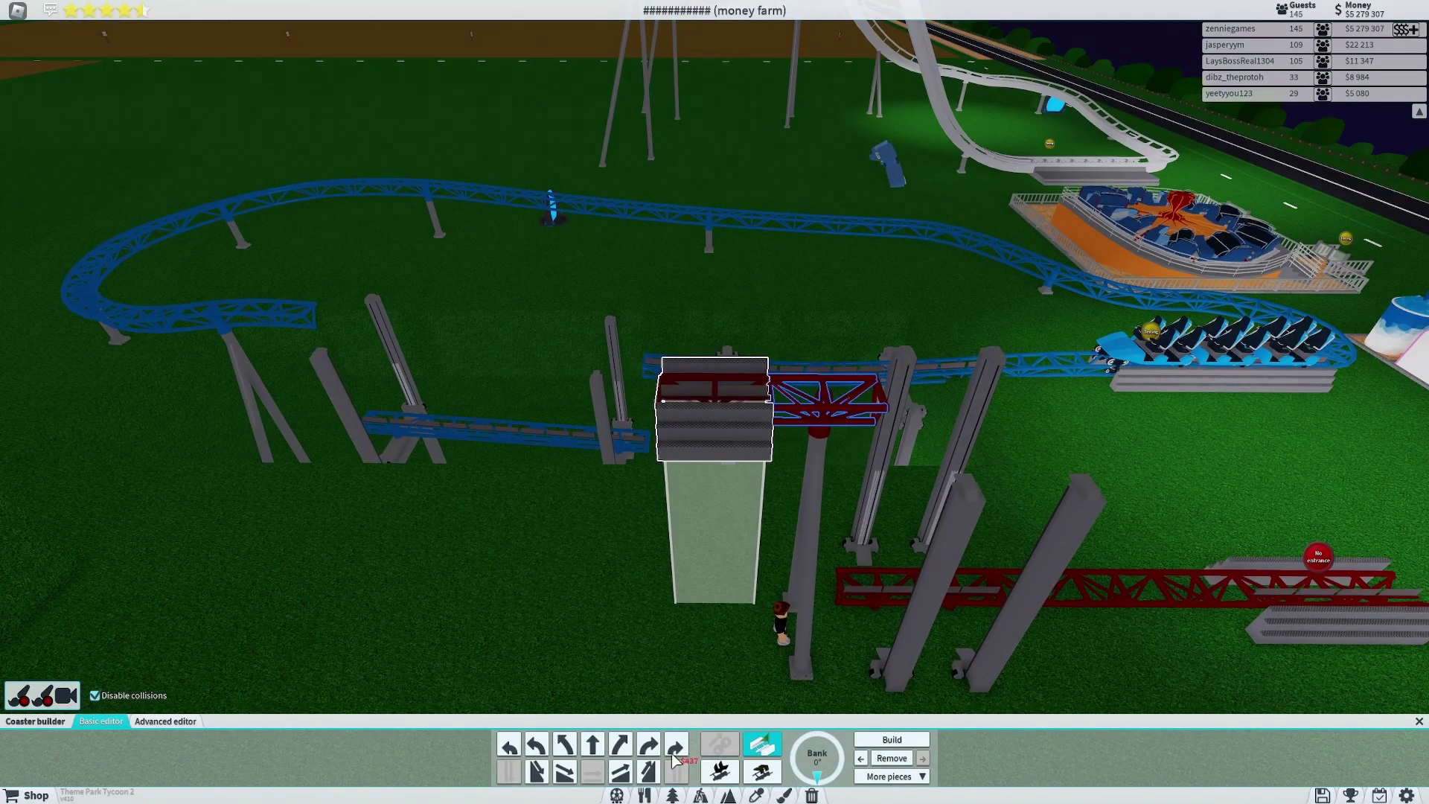
# - Add a Drop/Elevator track (short) piece with a 12 m height change in Lift mode
pyautogui.click(592, 746)
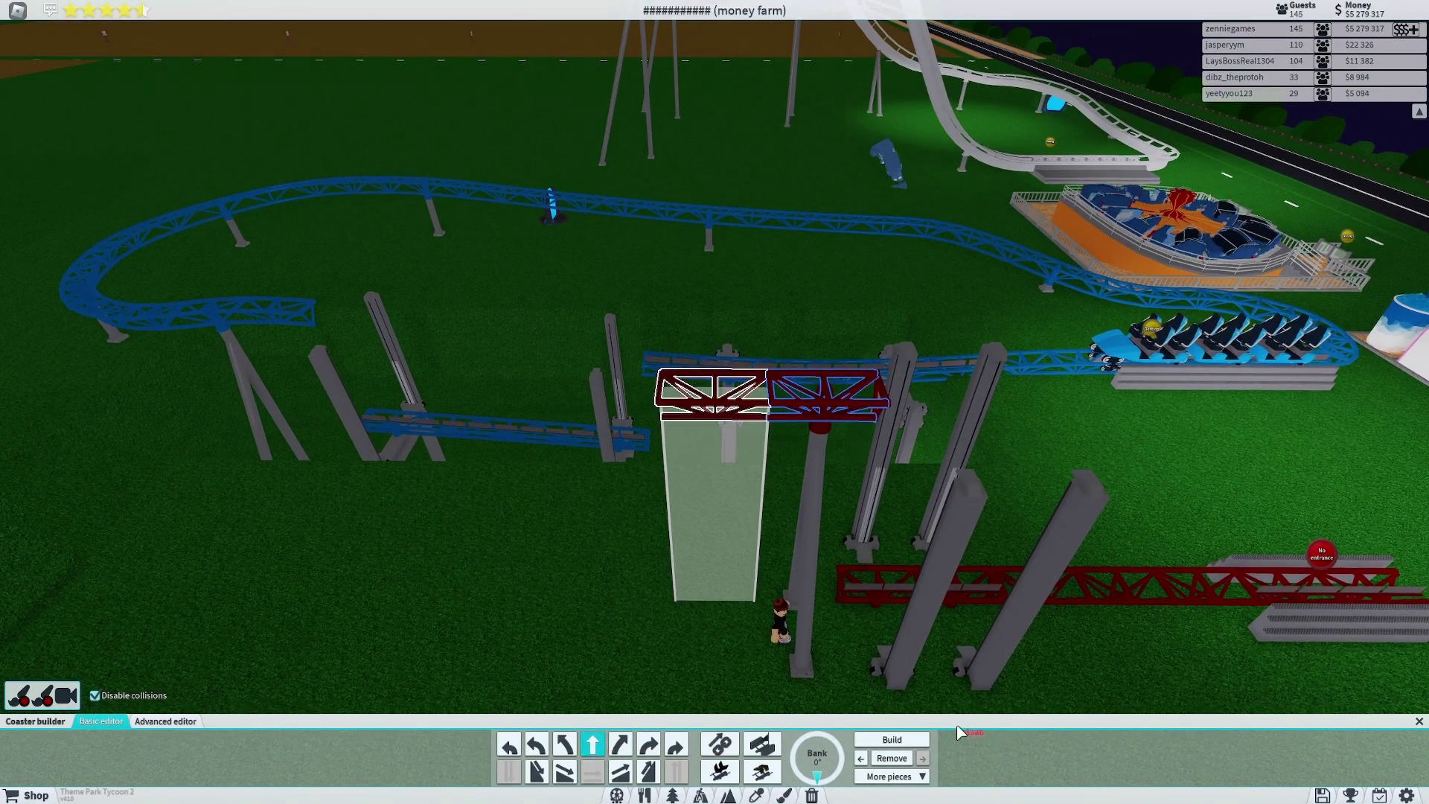
pyautogui.click(917, 776)
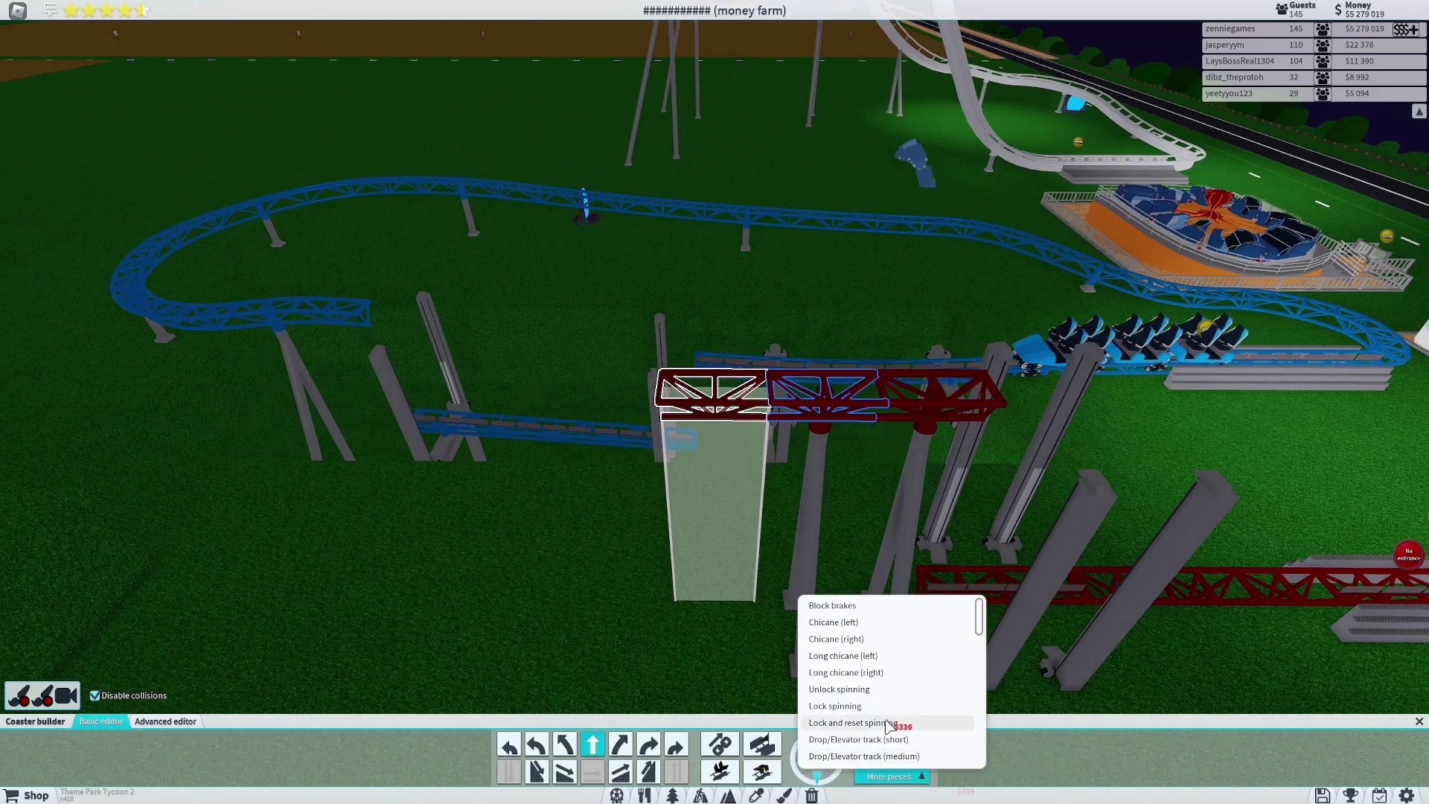
pyautogui.scroll(-3, 887, 726)
pyautogui.click(858, 656)
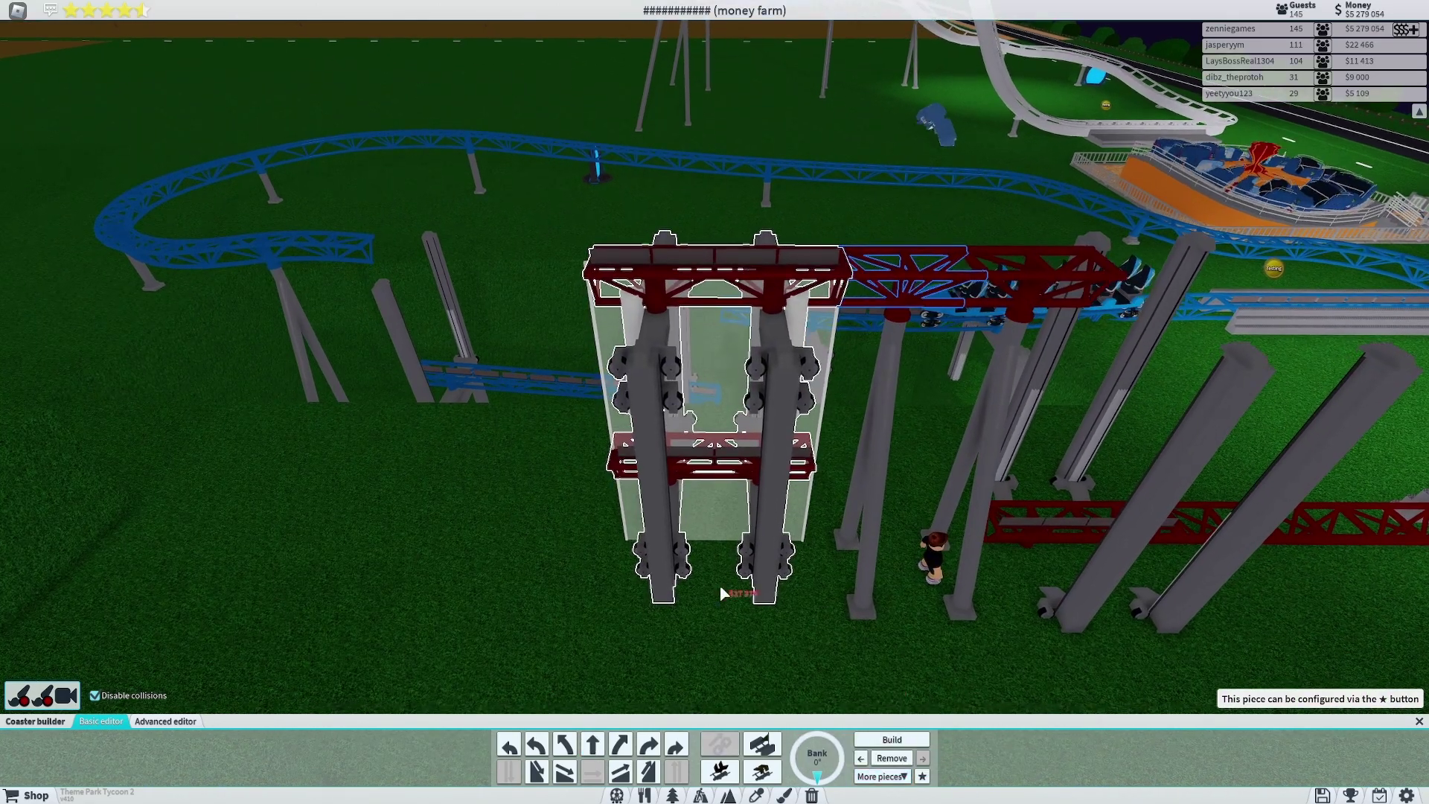
pyautogui.click(894, 778)
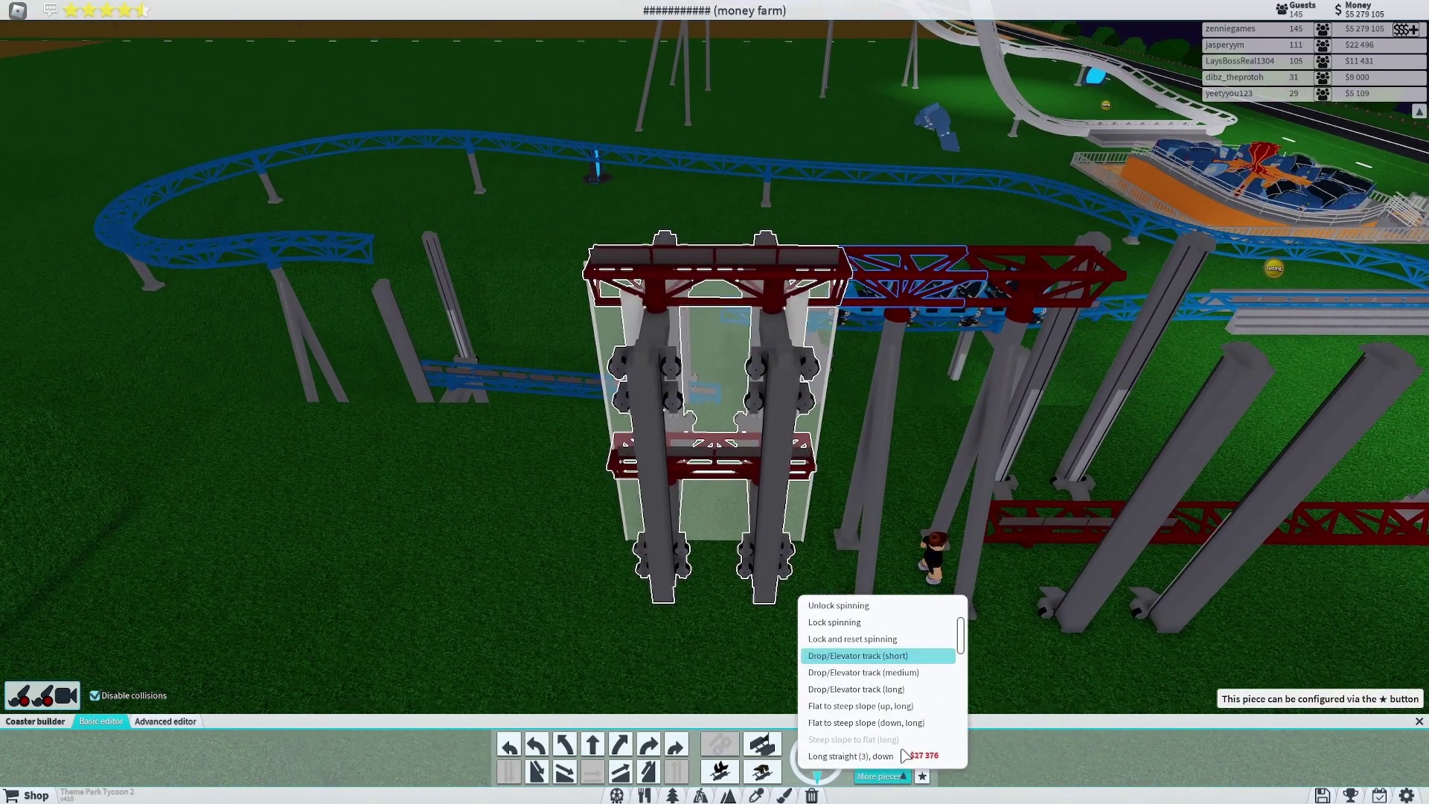
pyautogui.click(894, 778)
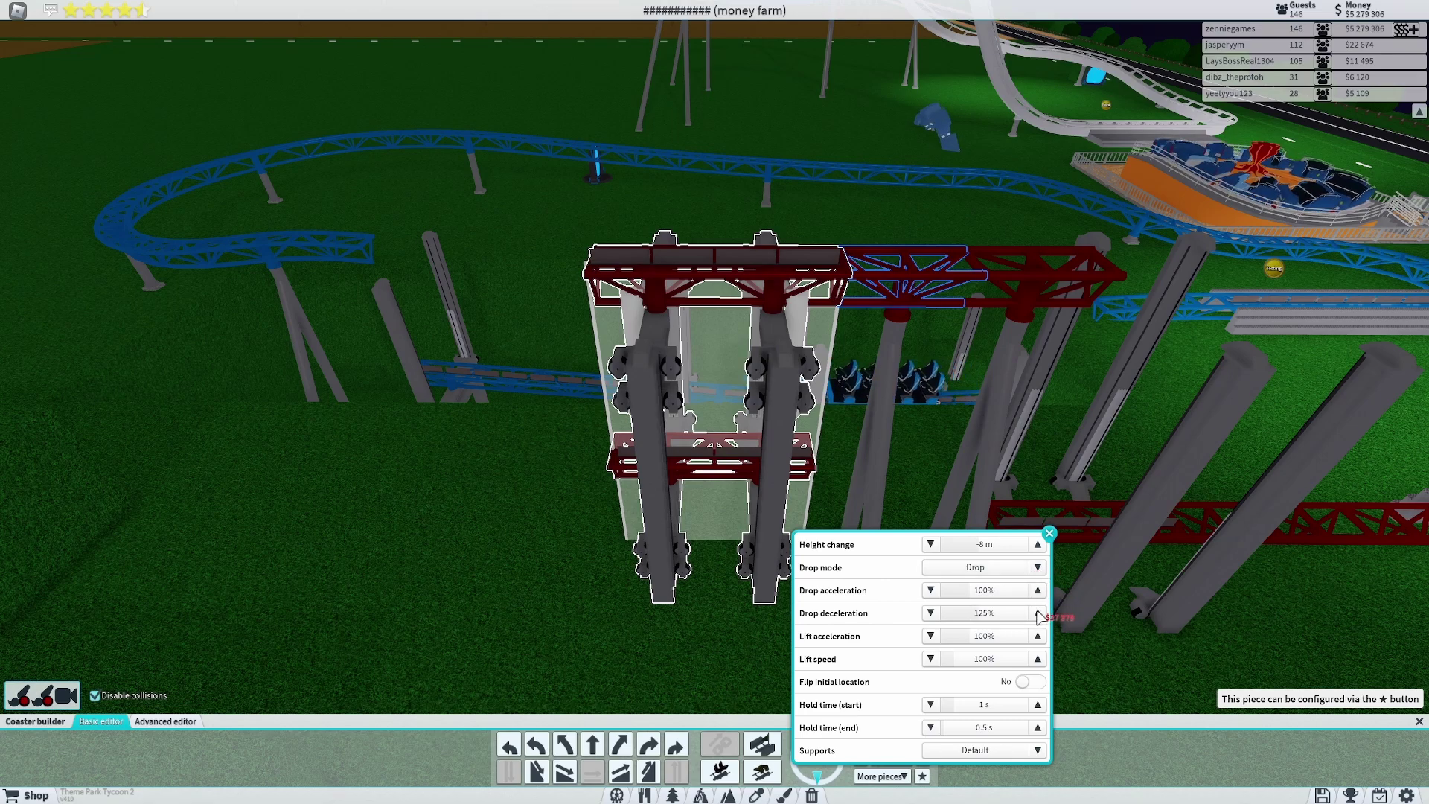
pyautogui.click(1037, 544)
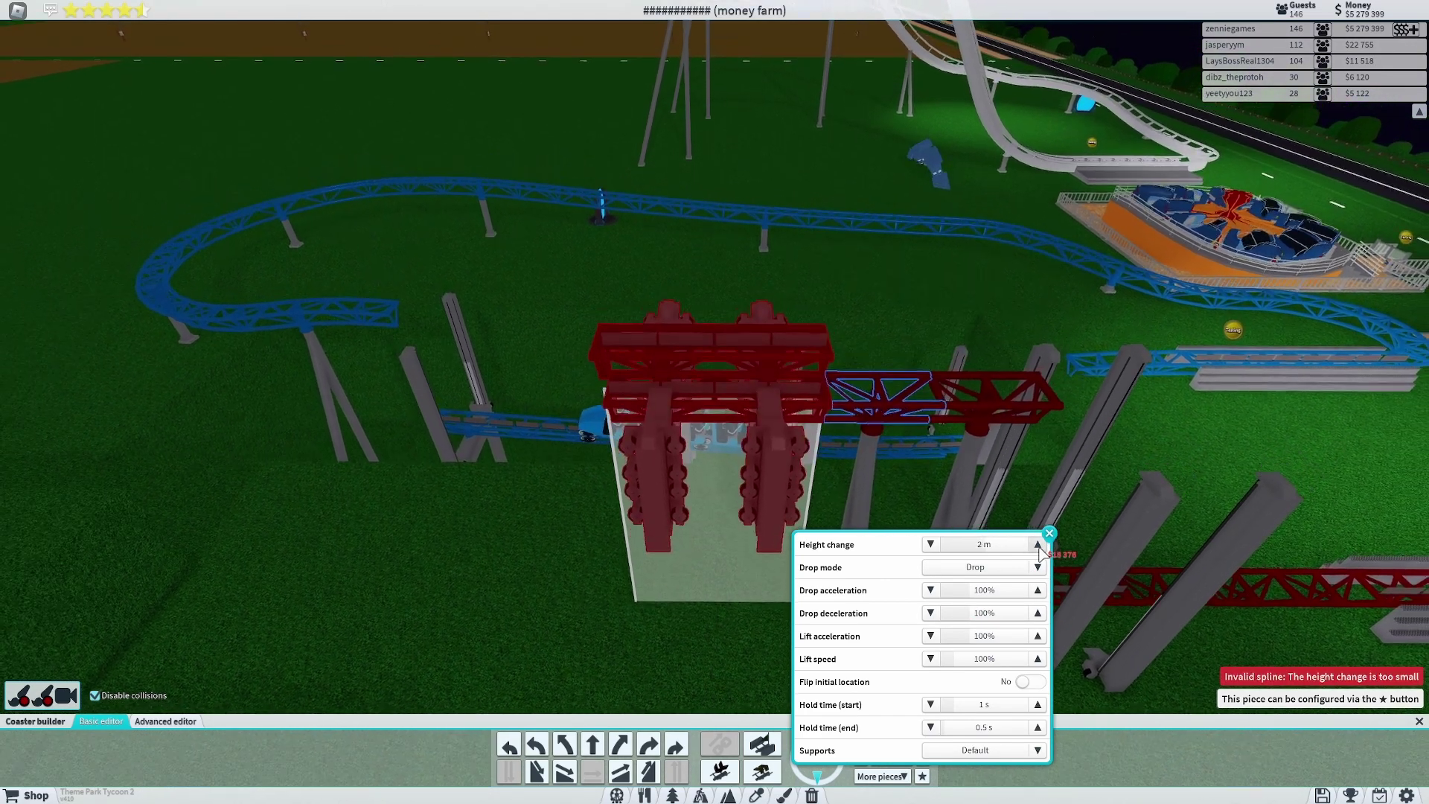
pyautogui.click(1038, 545)
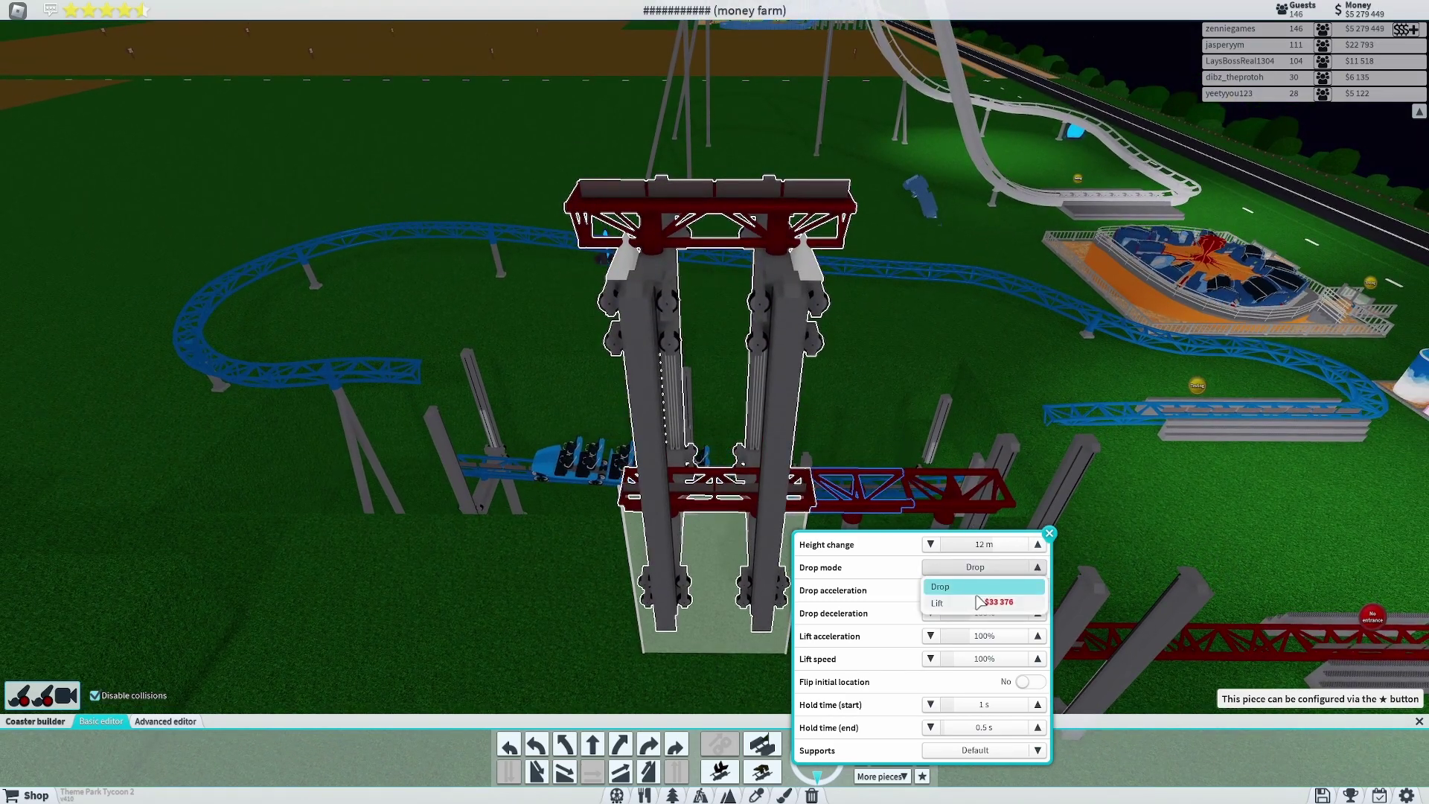
pyautogui.click(978, 601)
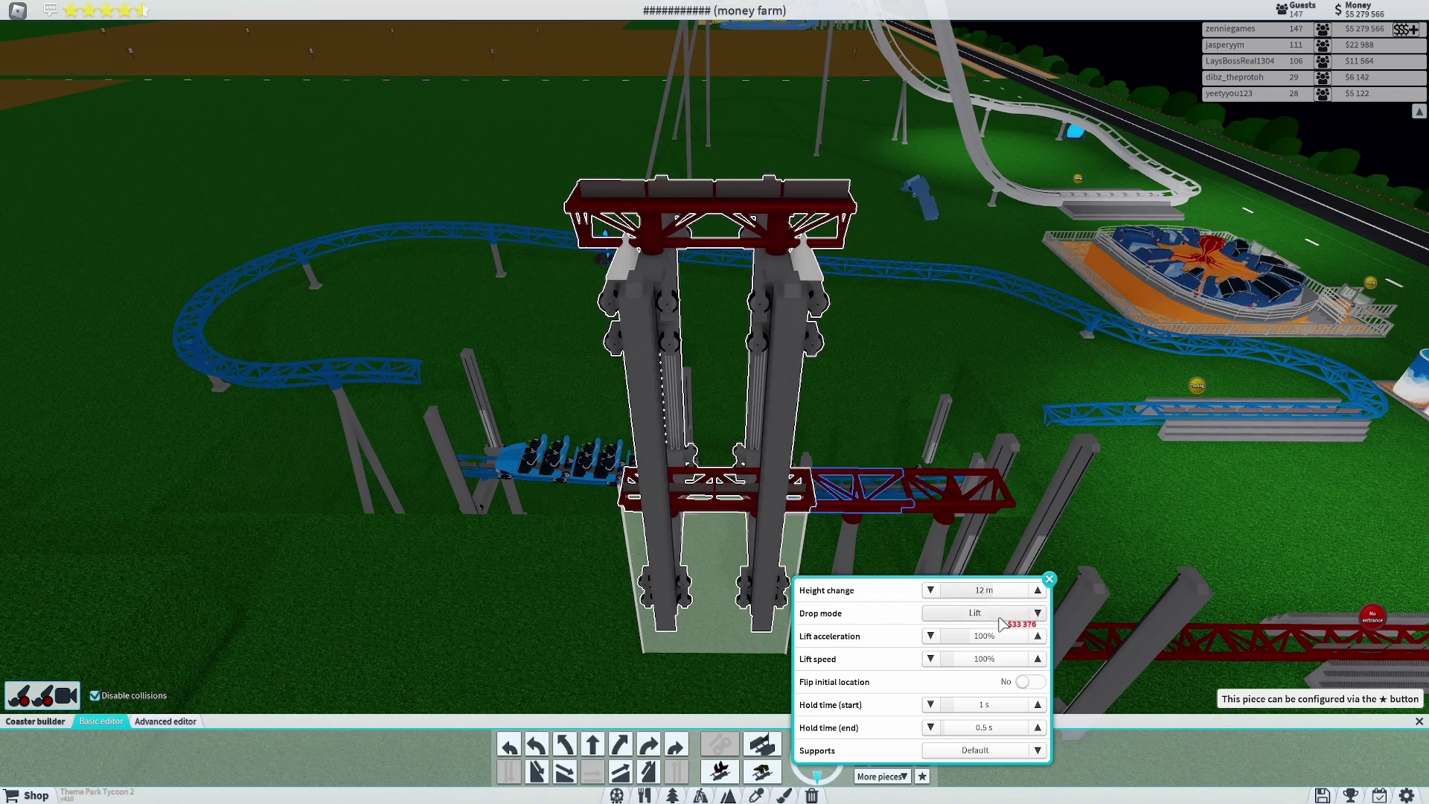
# - Bend the track end downward in free-form editing and build the section
pyautogui.click(162, 721)
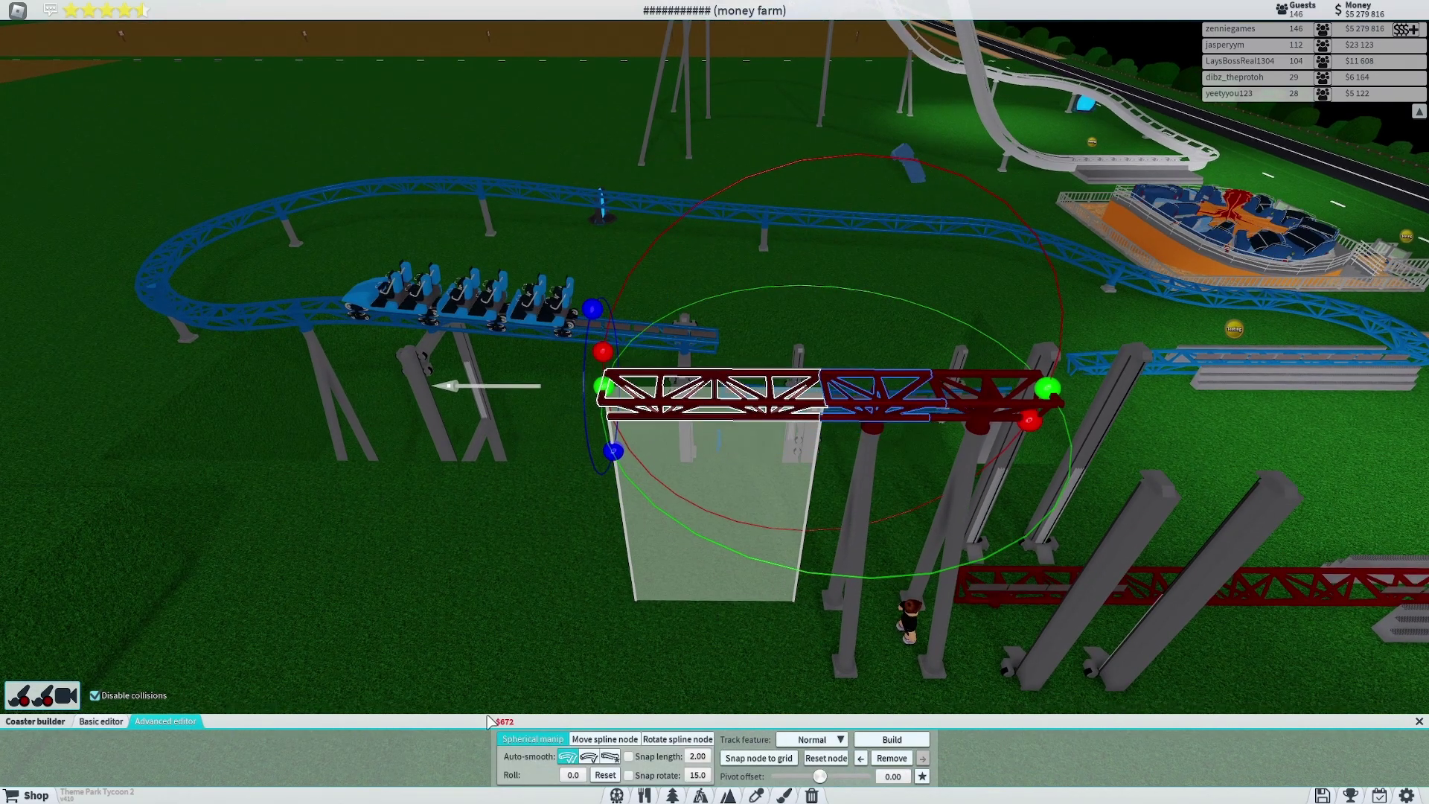
pyautogui.scroll(5, 694, 511)
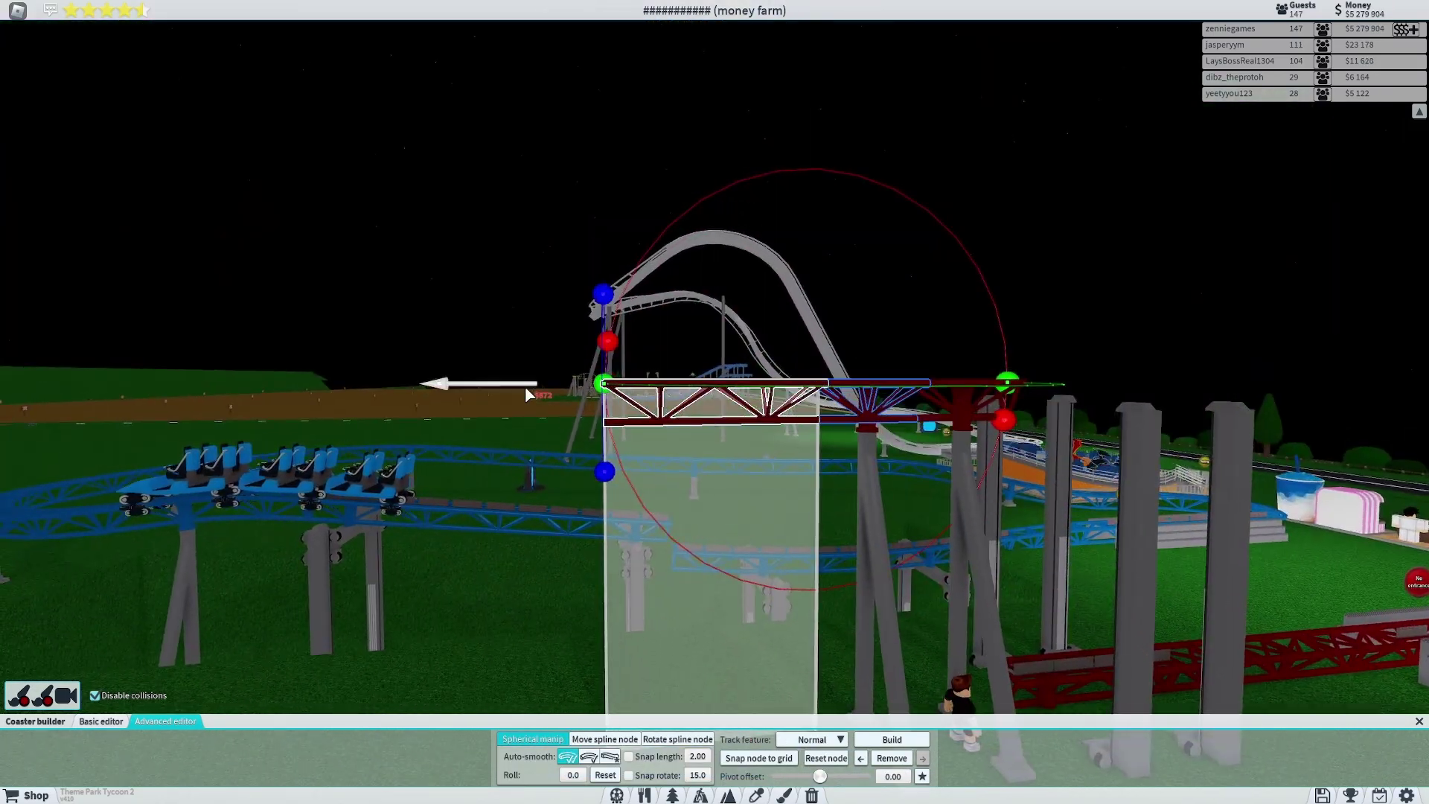
pyautogui.moveTo(598, 400); pyautogui.dragTo(306, 516)
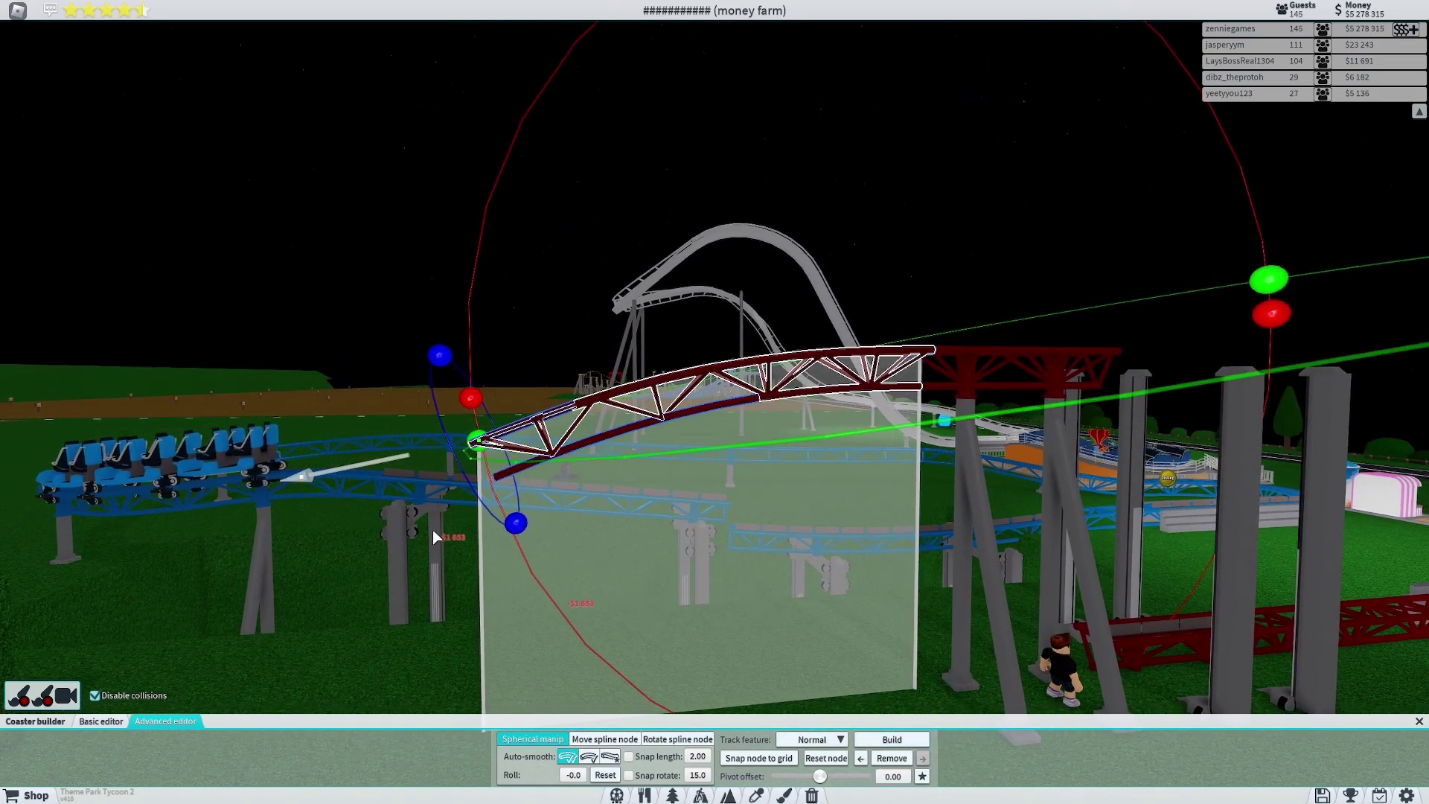
pyautogui.press('a')
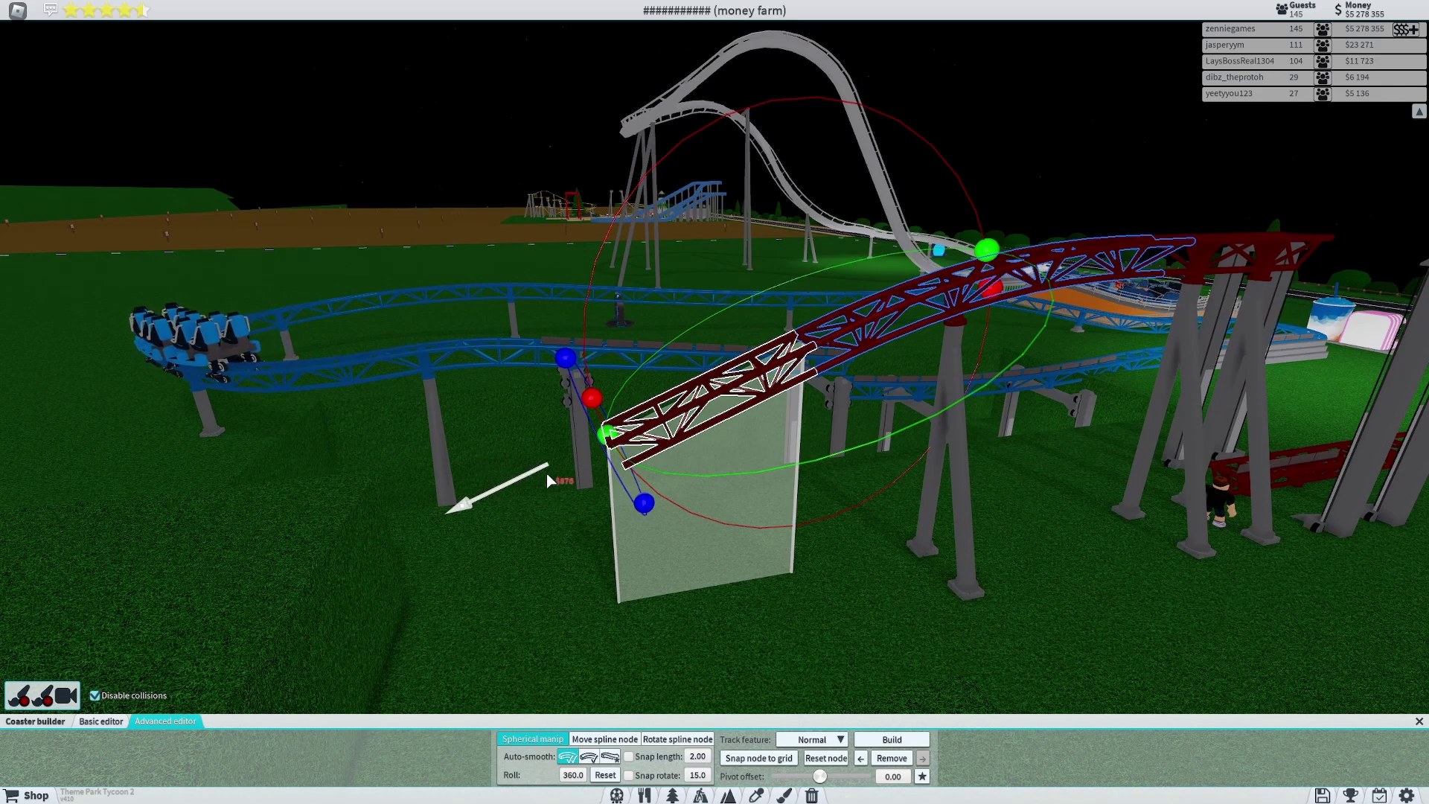
pyautogui.scroll(-3, 546, 473)
pyautogui.press('w')
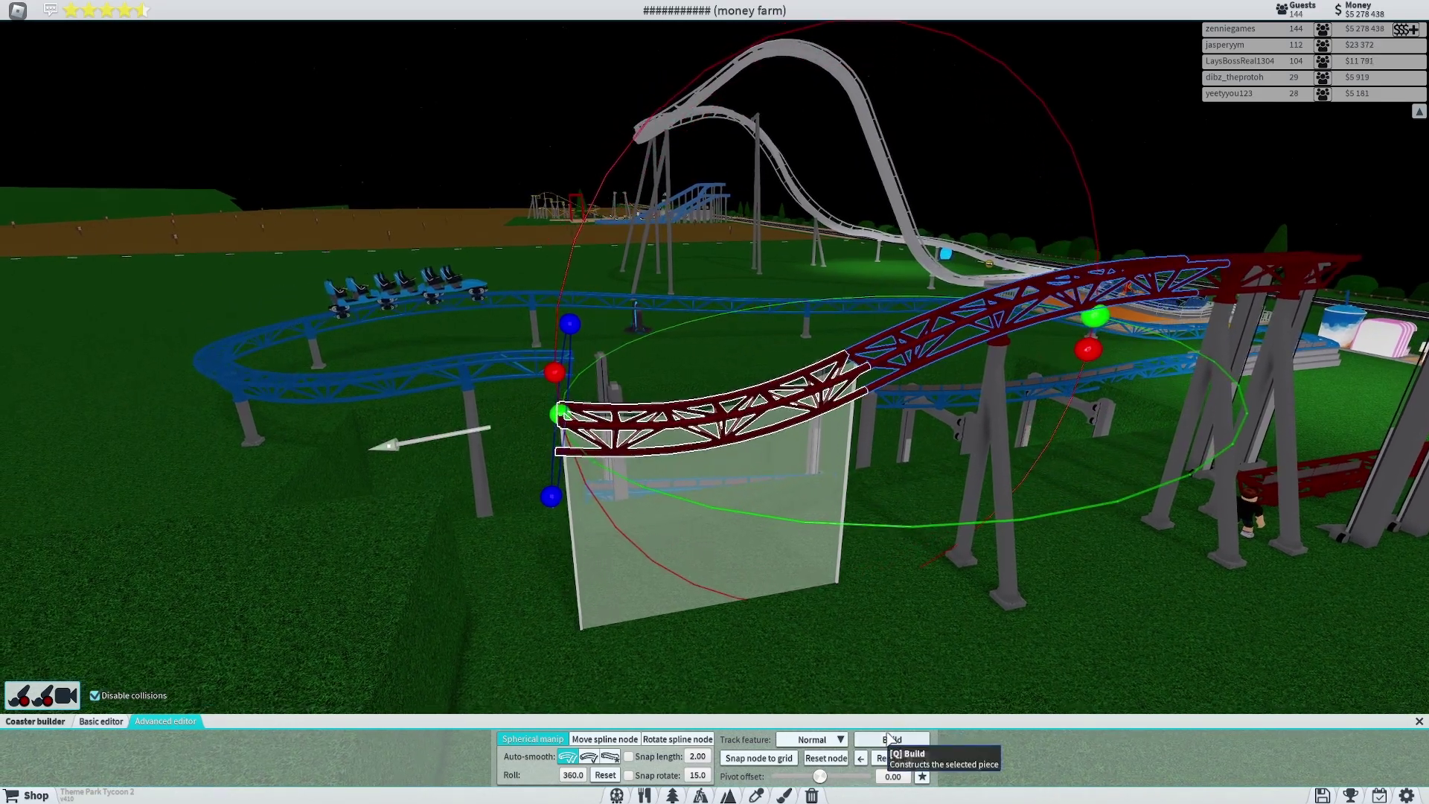
pyautogui.click(883, 738)
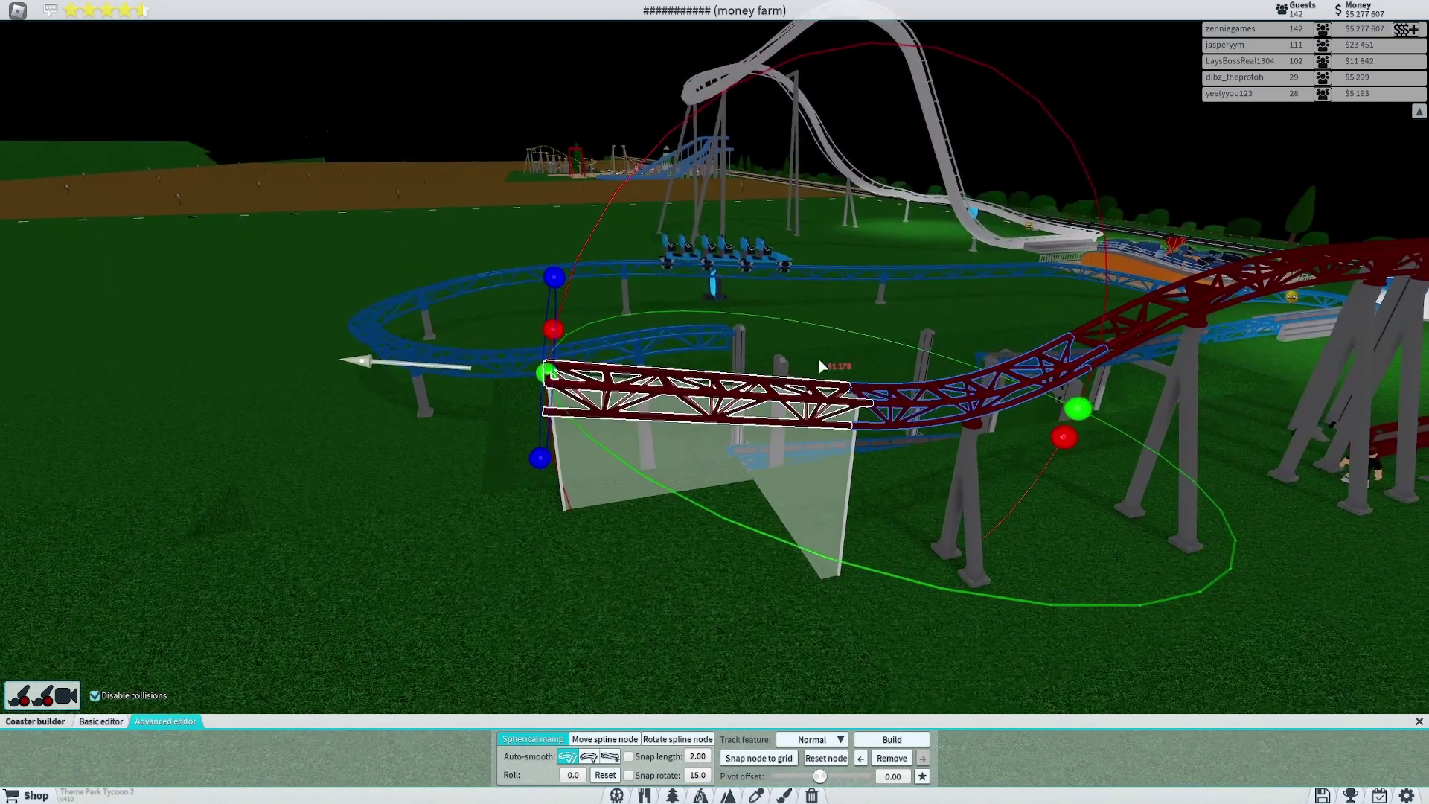
pyautogui.click(832, 743)
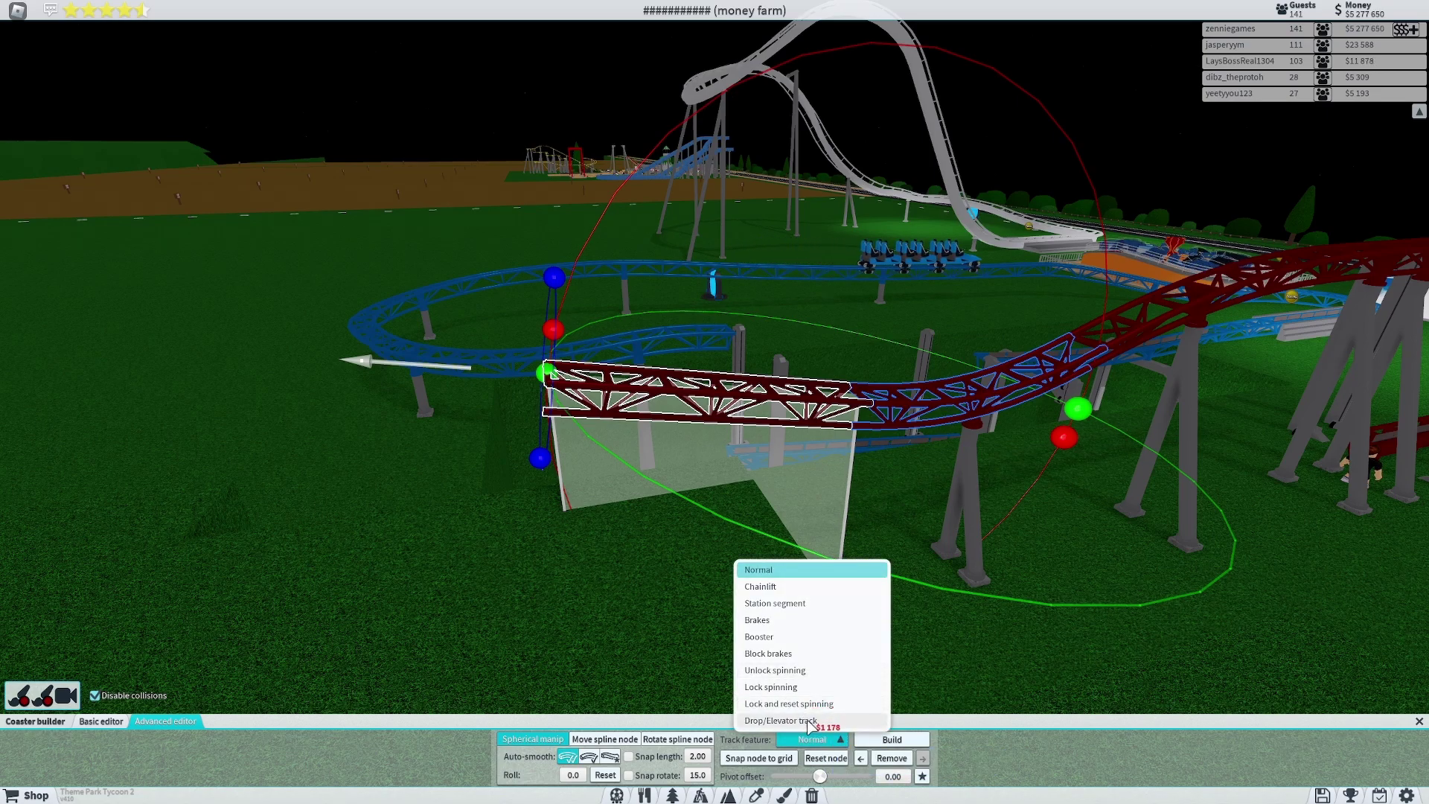
# - Make the new piece a Drop/Elevator track in Lift mode, raised to 14 m
pyautogui.click(809, 720)
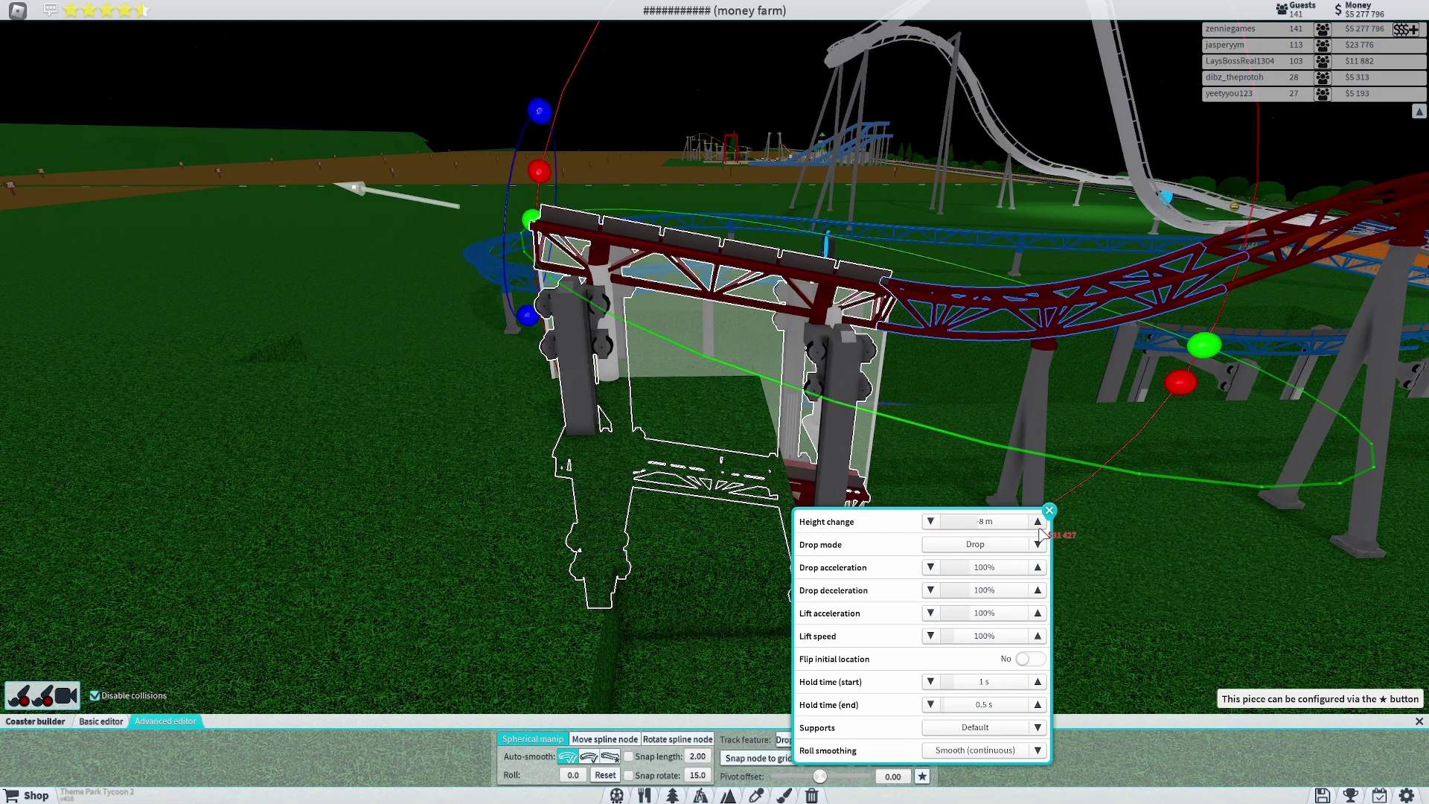
pyautogui.click(996, 581)
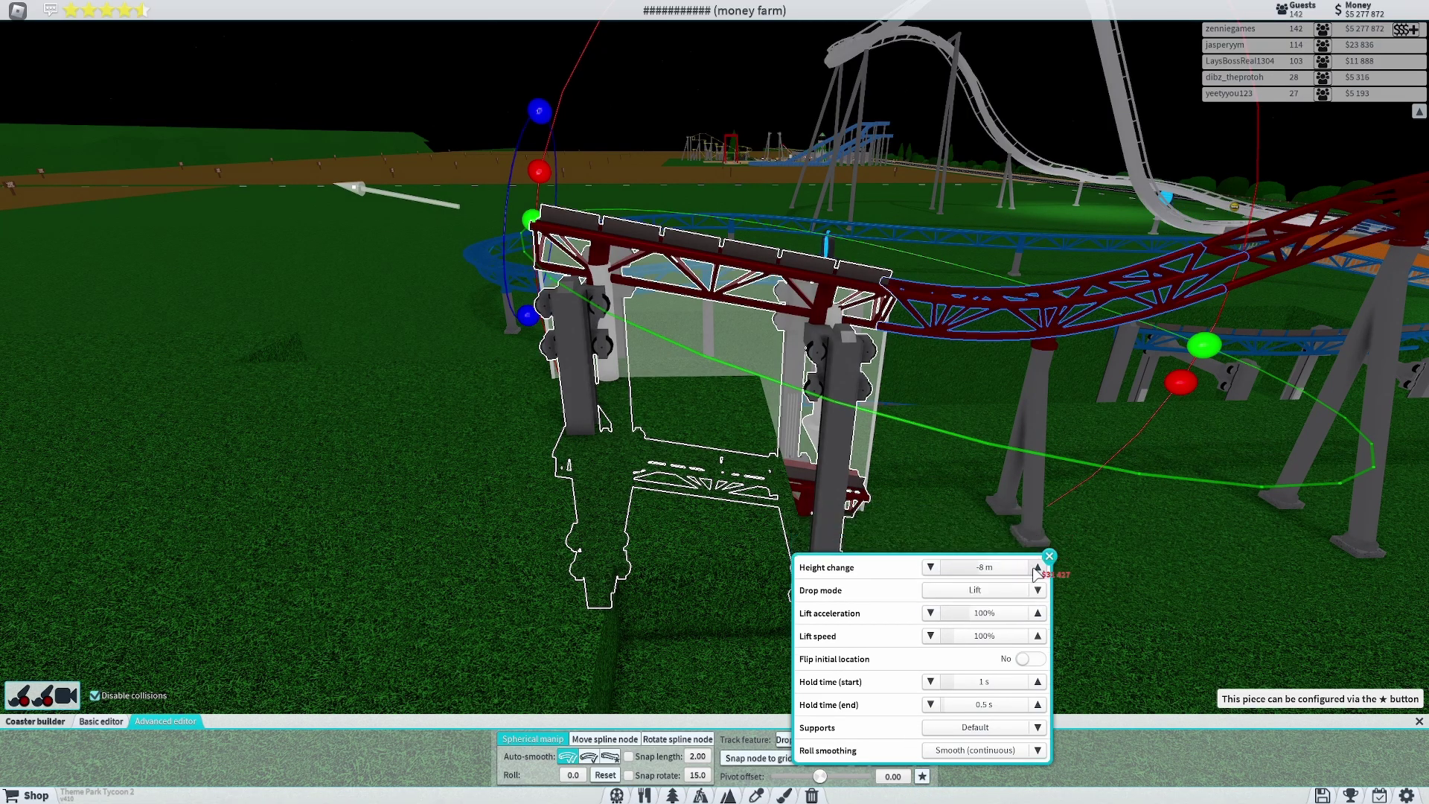
pyautogui.click(1037, 569)
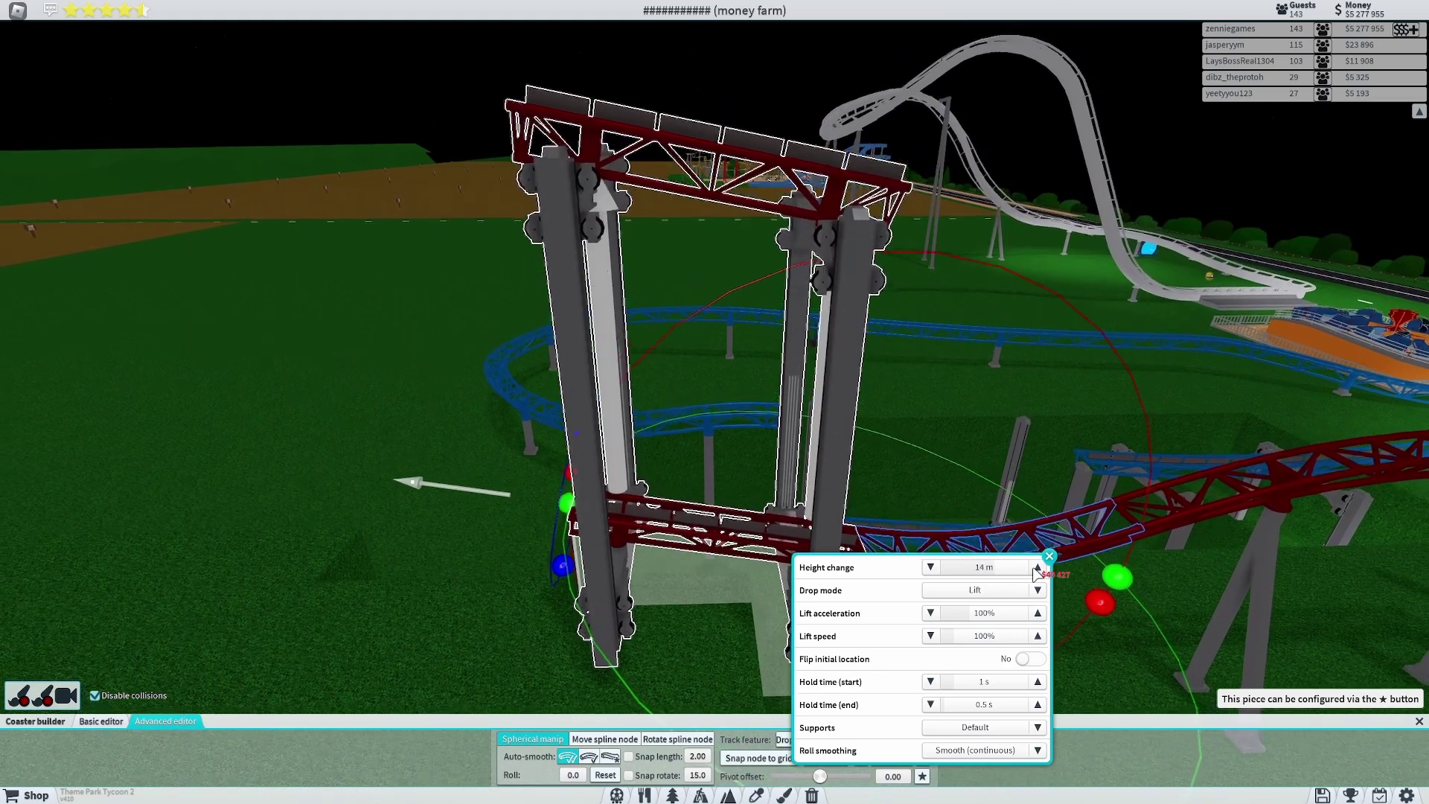
pyautogui.click(1037, 570)
pyautogui.click(1036, 570)
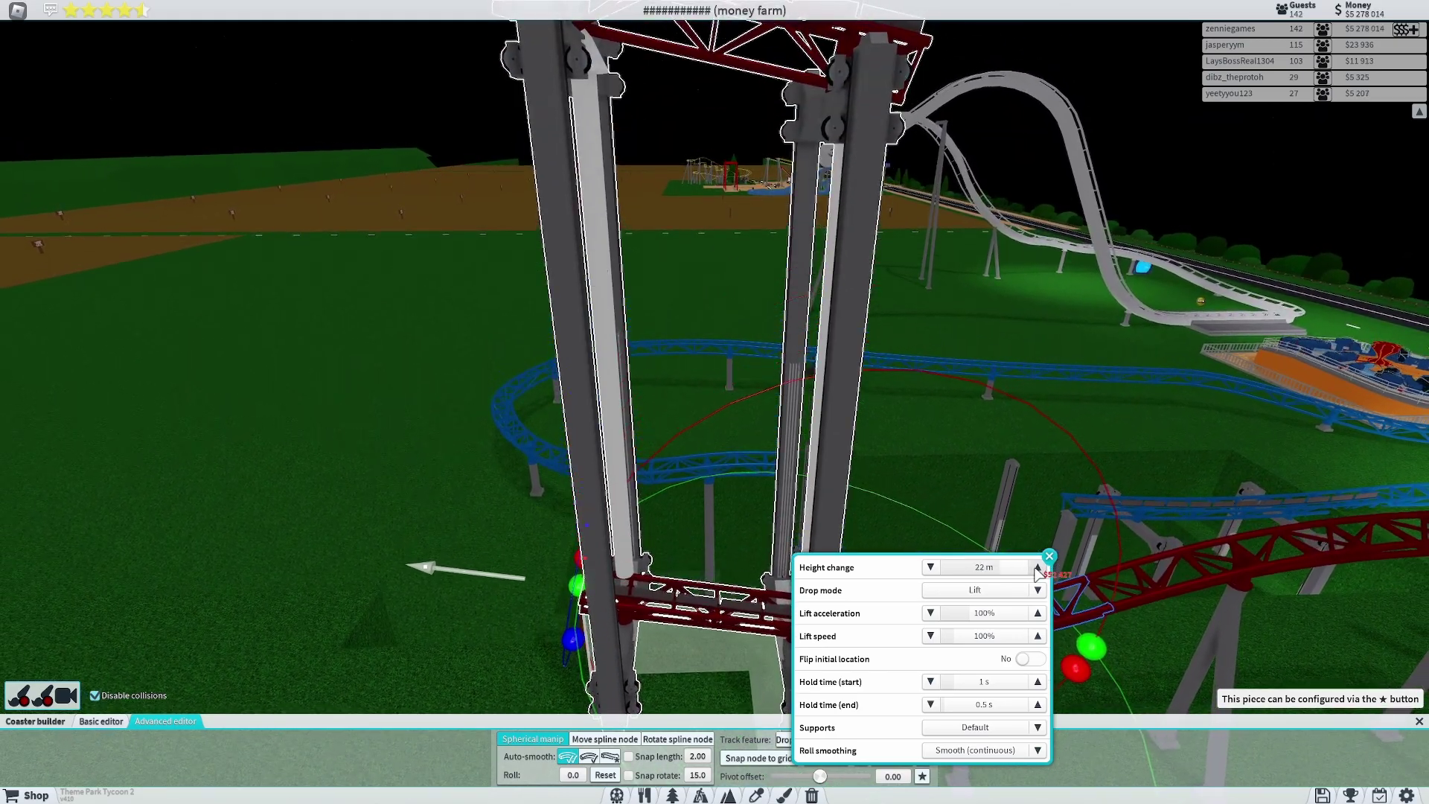
pyautogui.click(1037, 570)
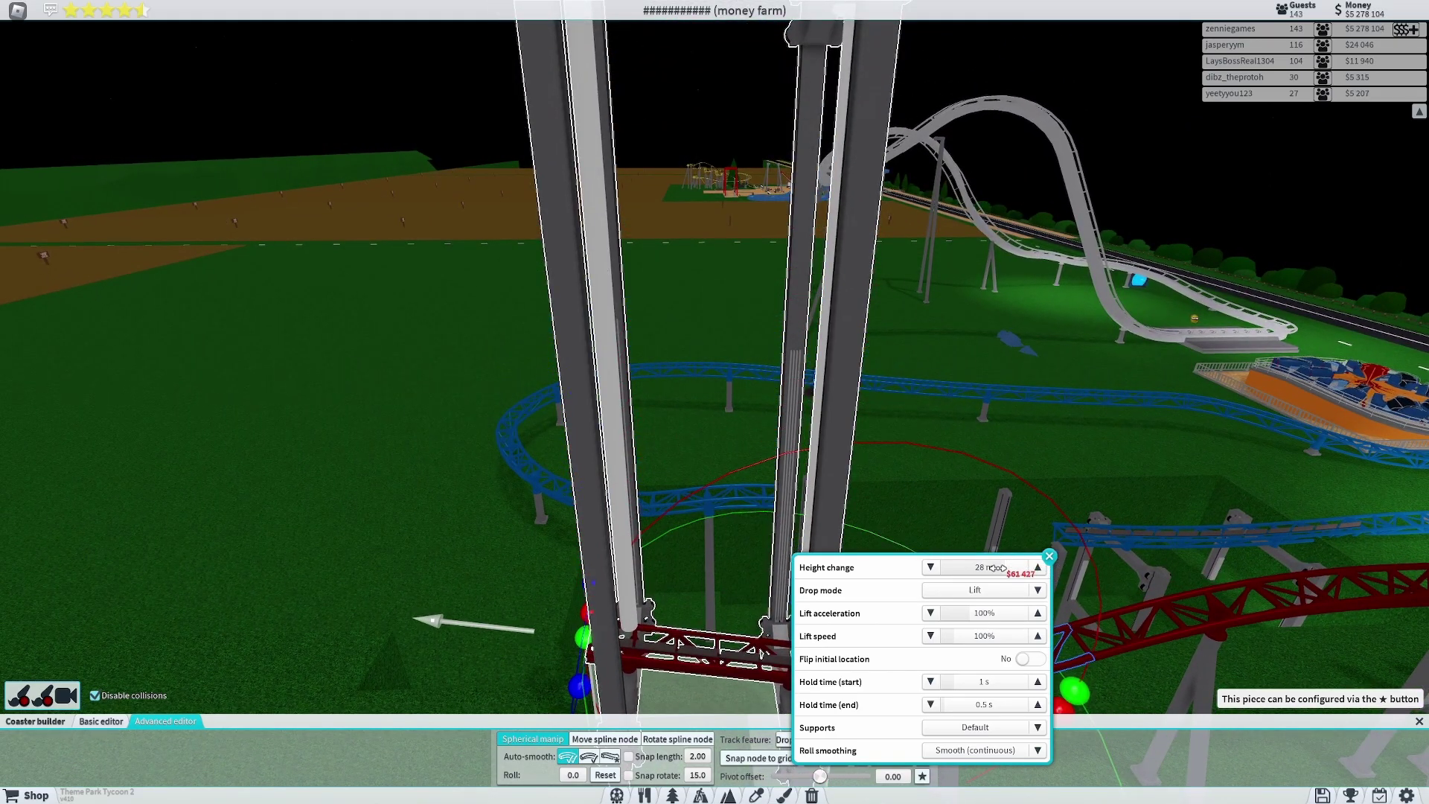
pyautogui.click(1024, 378)
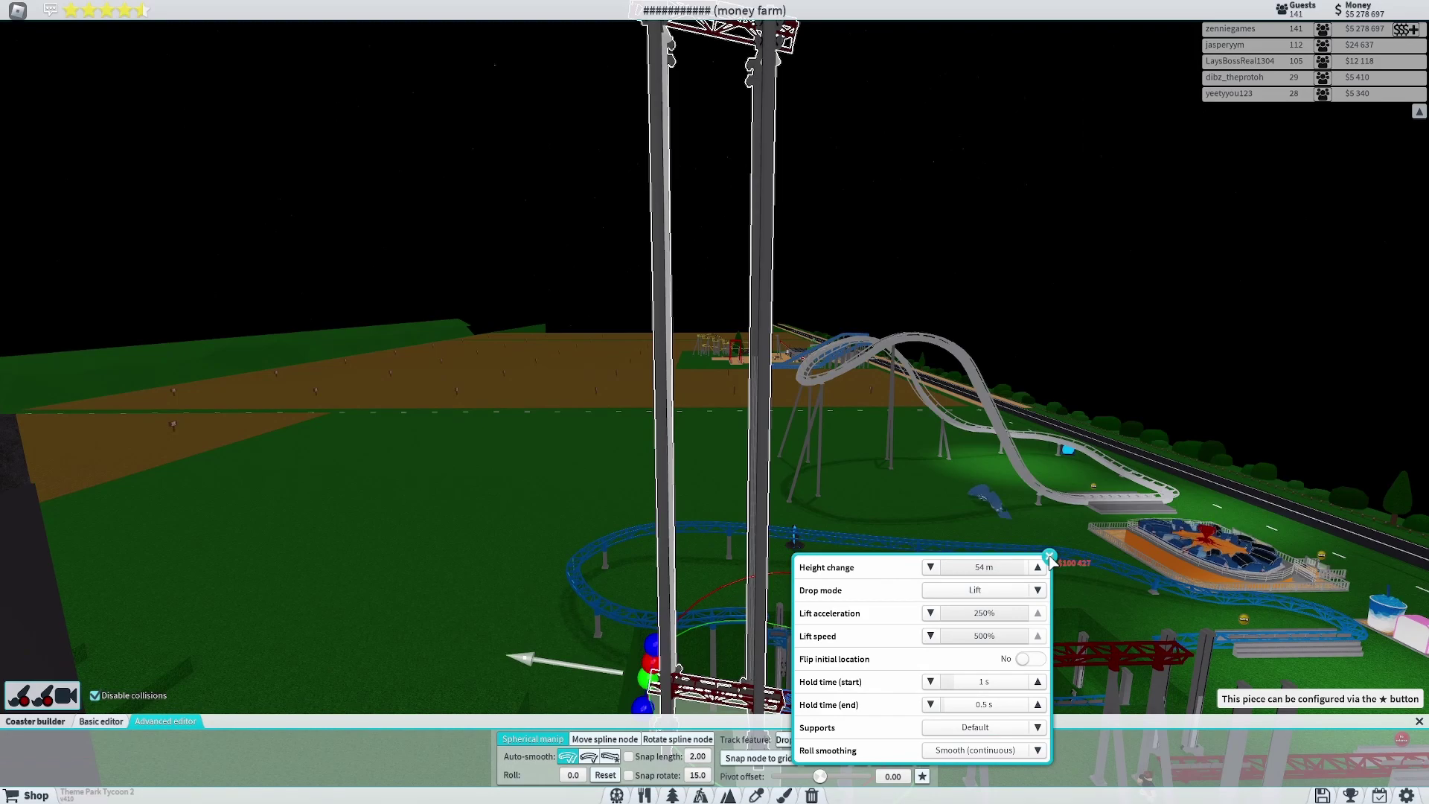
pyautogui.click(1050, 556)
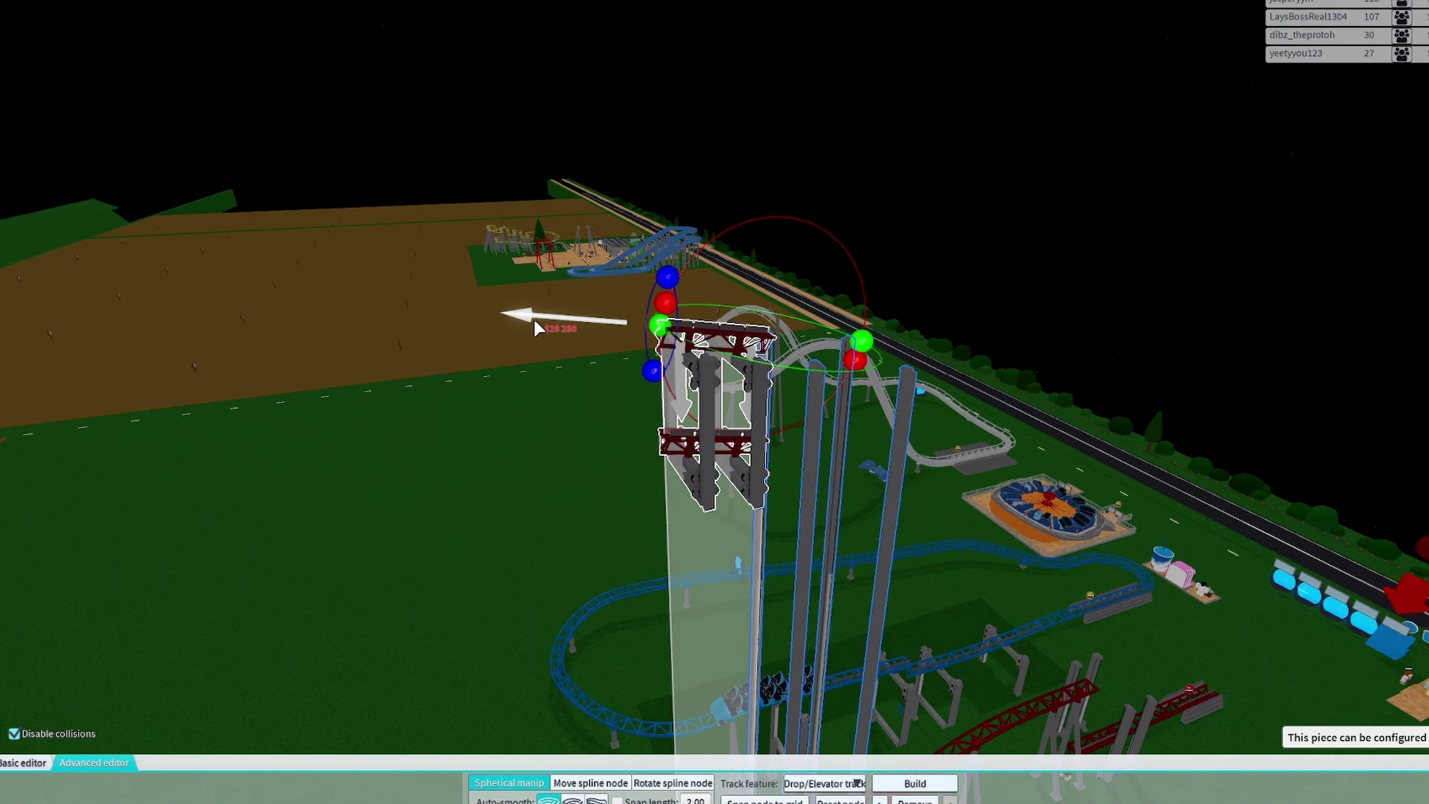
# - Set the next piece to Normal track, angle it into a steep drop, and exit the builder
pyautogui.click(856, 784)
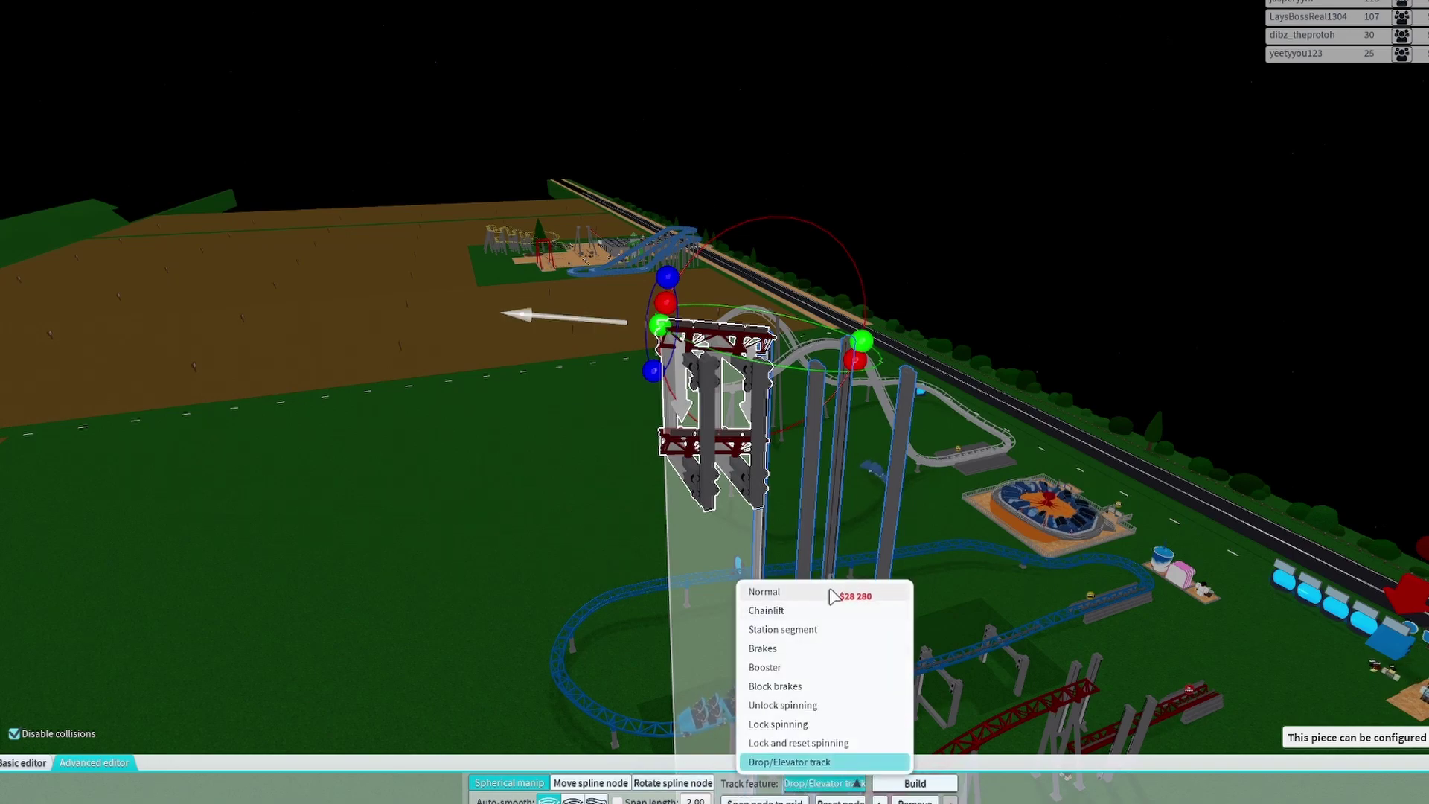
pyautogui.click(832, 593)
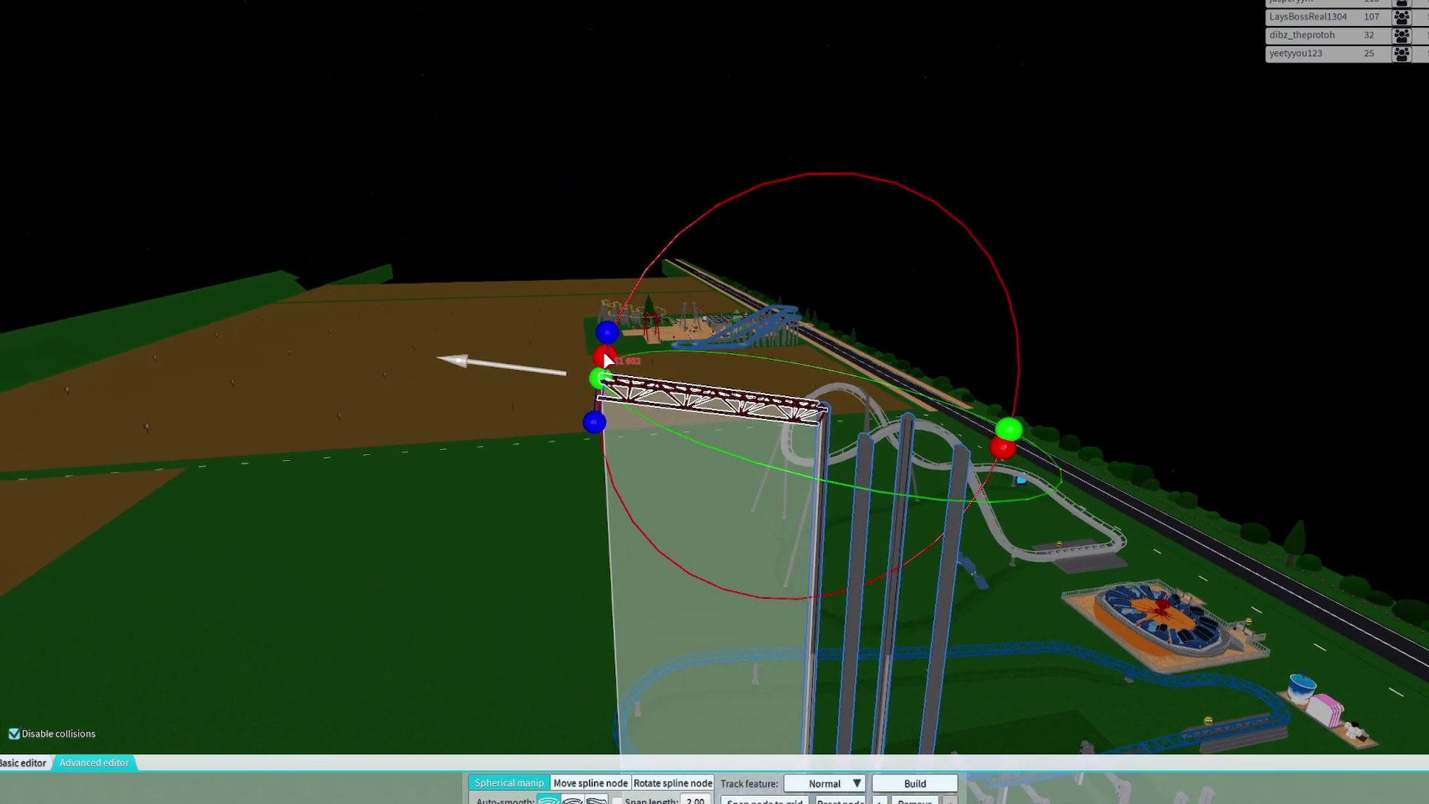
pyautogui.moveTo(605, 352); pyautogui.dragTo(557, 452)
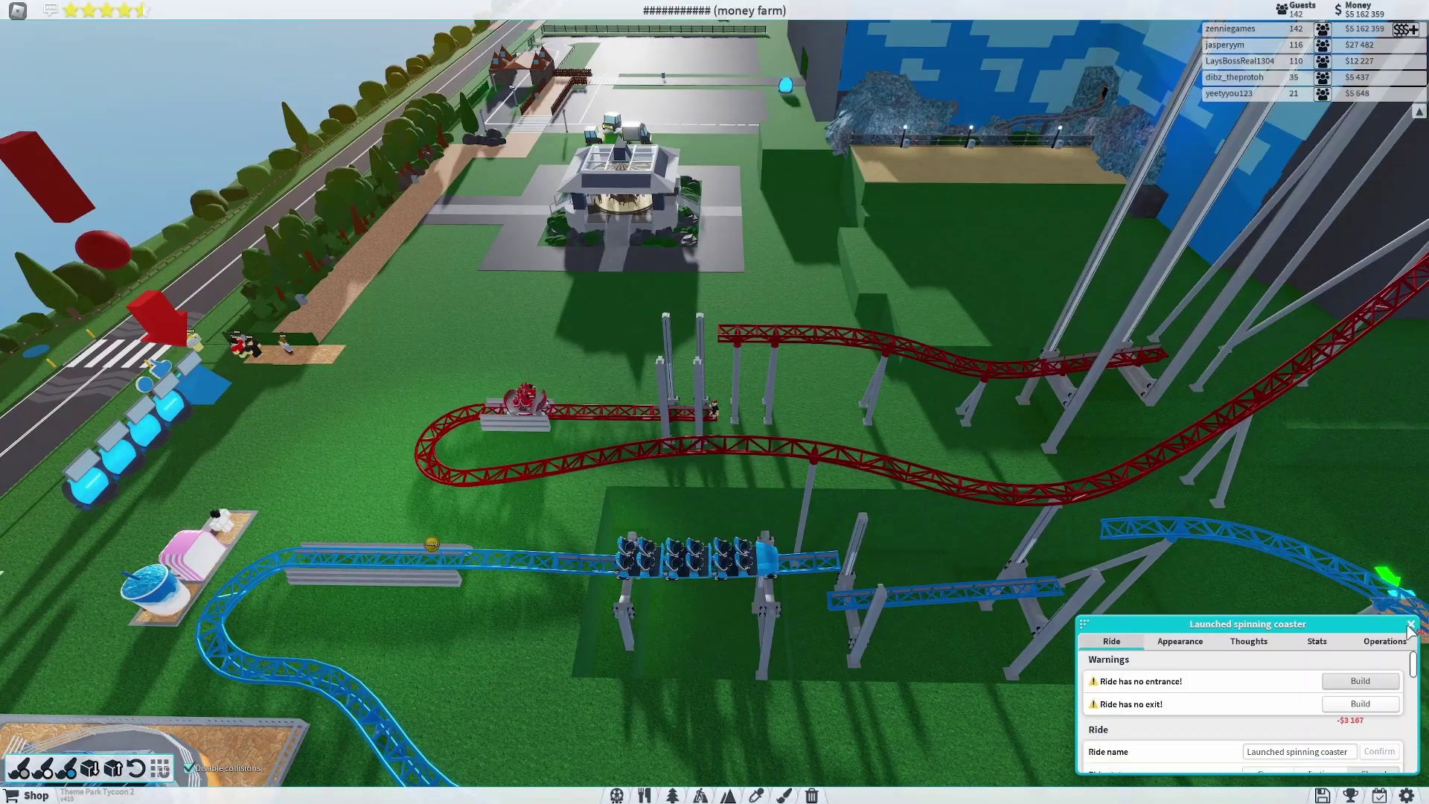
pyautogui.click(1410, 625)
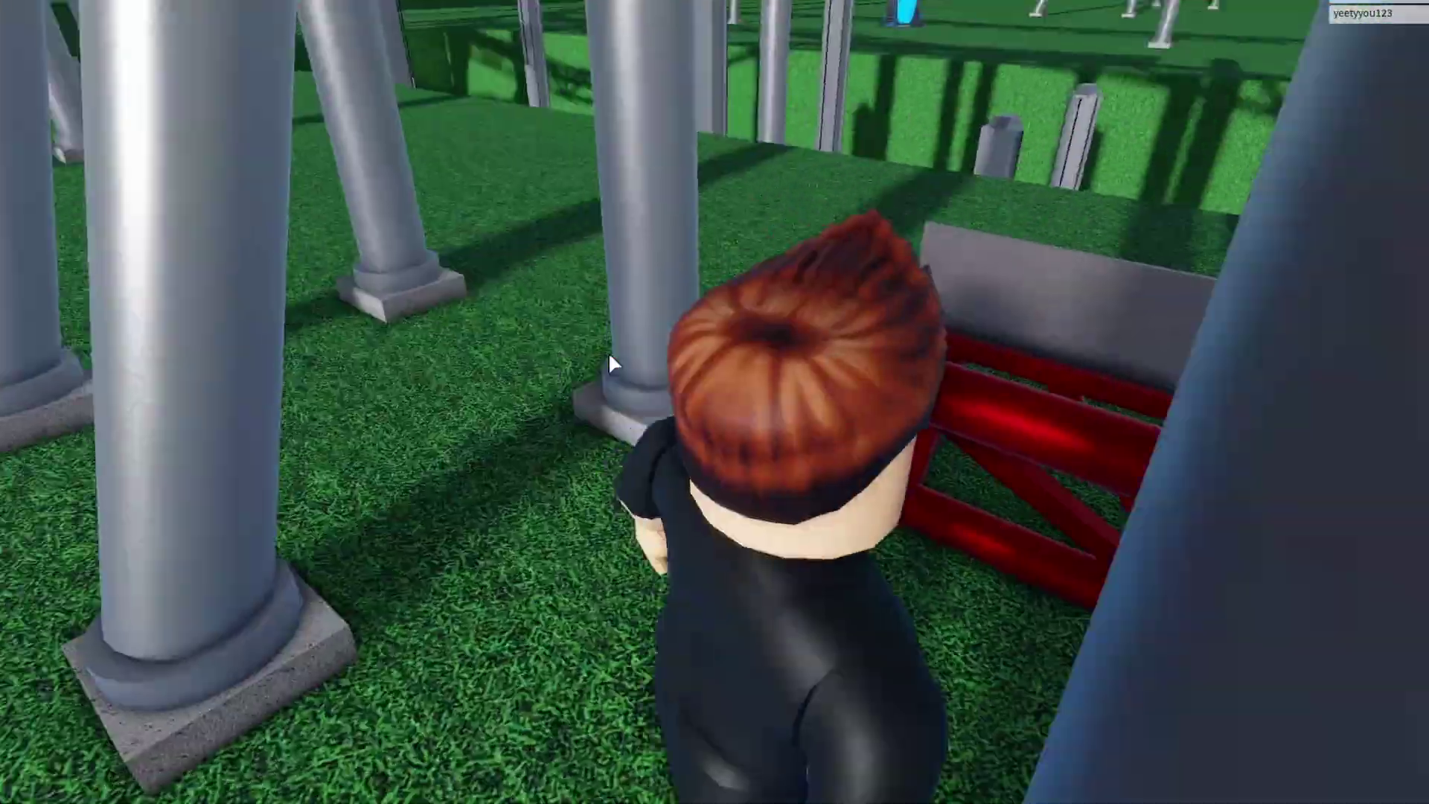
pyautogui.scroll(-10, 609, 351)
pyautogui.scroll(3, 753, 443)
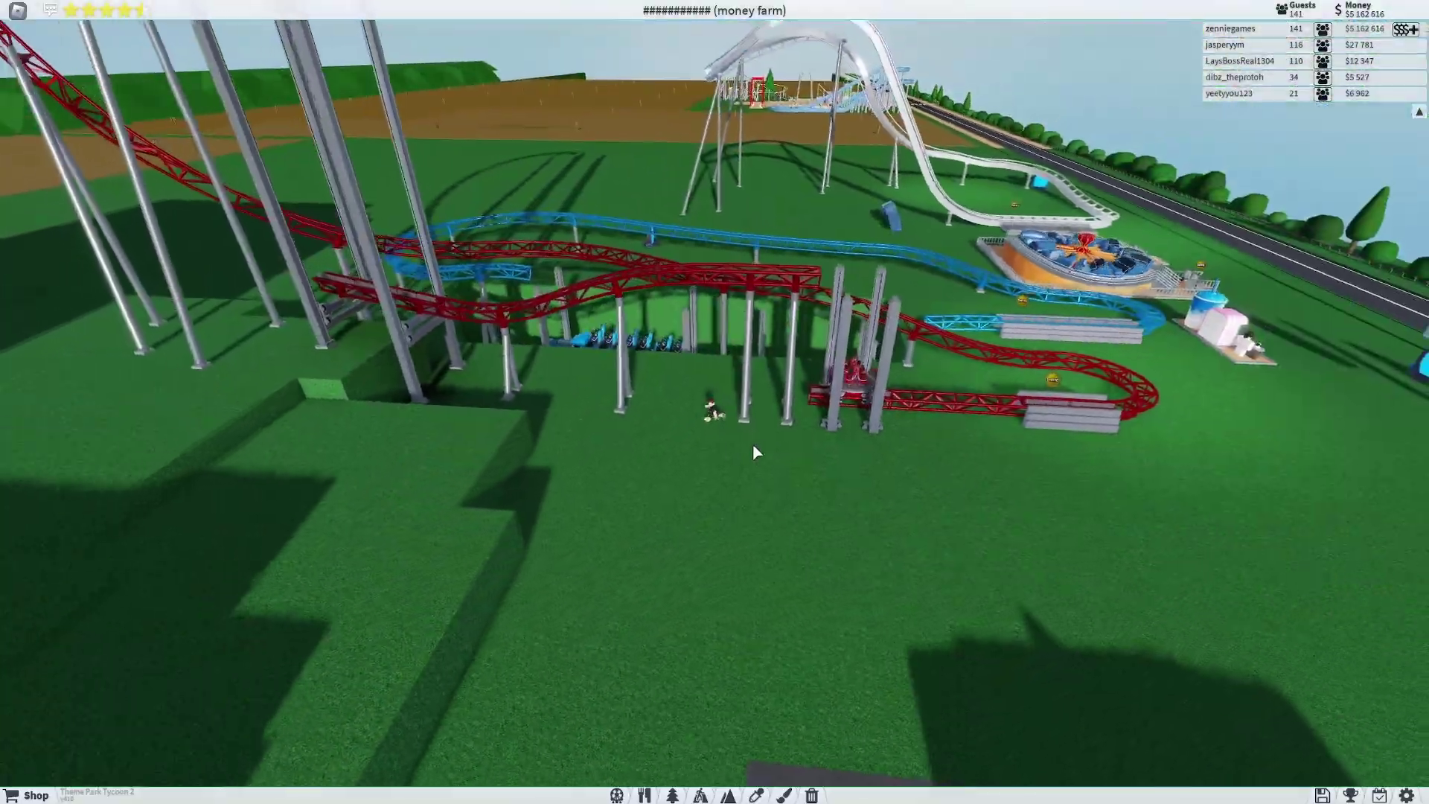
pyautogui.scroll(5, 616, 427)
pyautogui.scroll(-5, 616, 428)
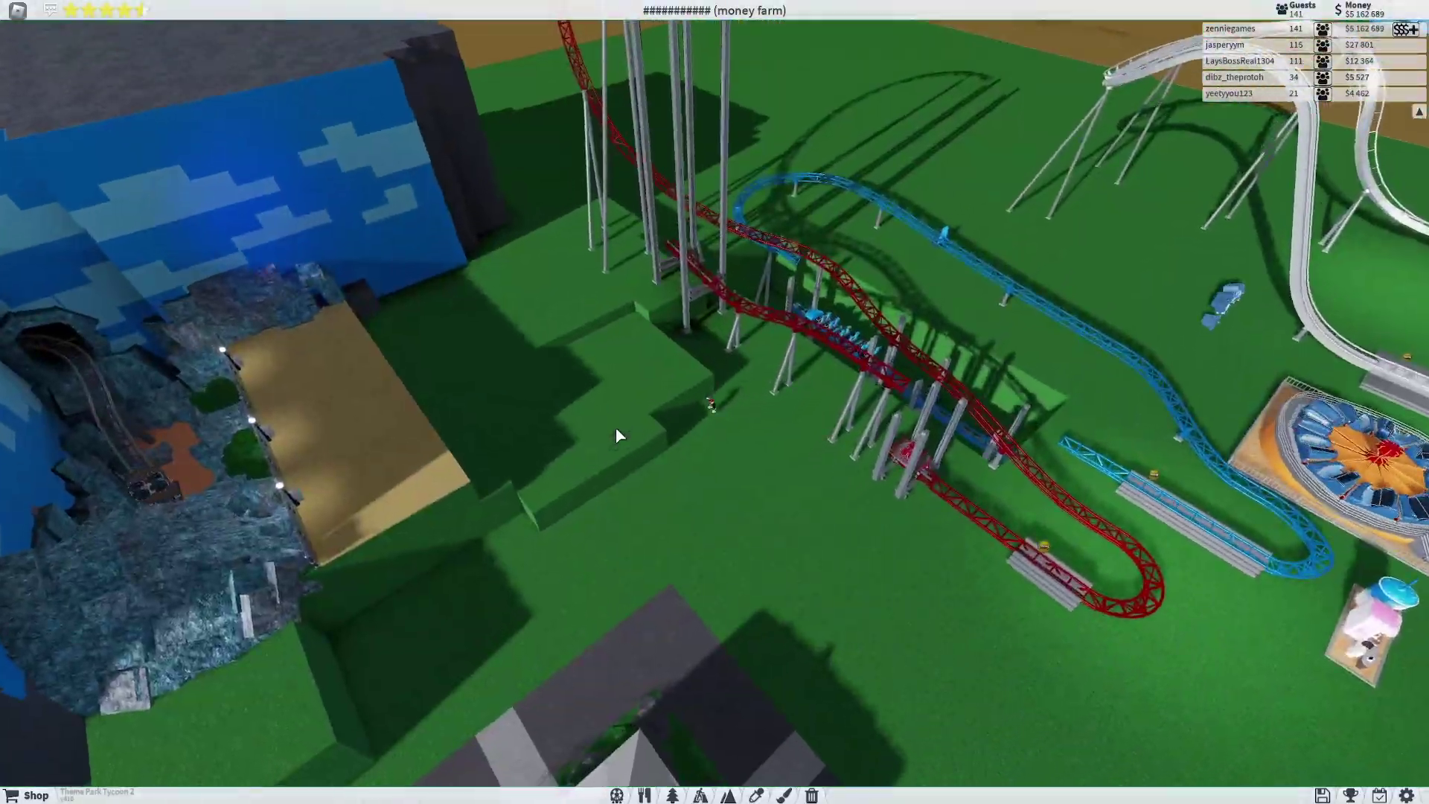
pyautogui.scroll(3, 615, 428)
pyautogui.scroll(2, 616, 428)
pyautogui.scroll(1, 615, 427)
pyautogui.scroll(3, 616, 428)
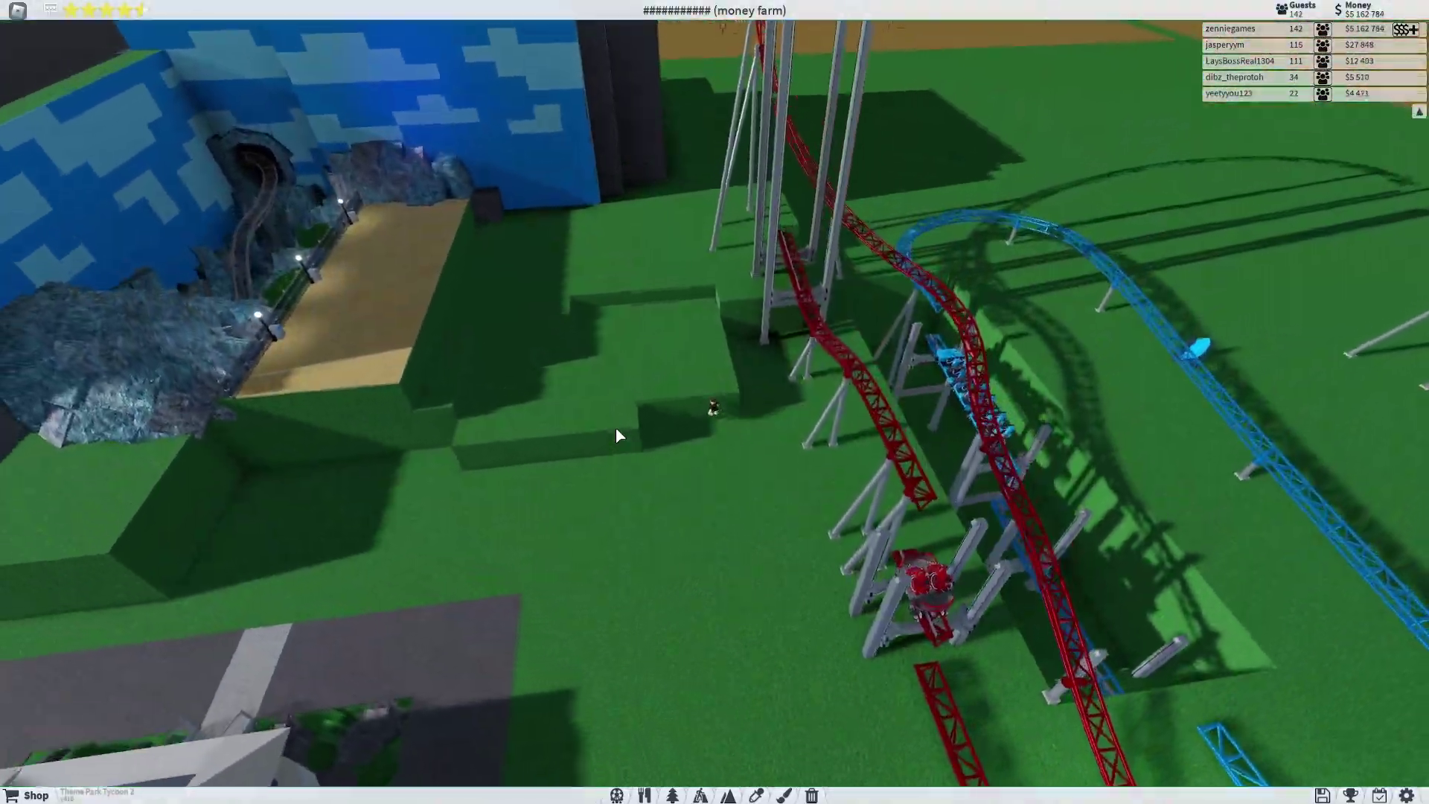
pyautogui.scroll(2, 614, 428)
pyautogui.scroll(3, 614, 428)
pyautogui.scroll(2, 615, 428)
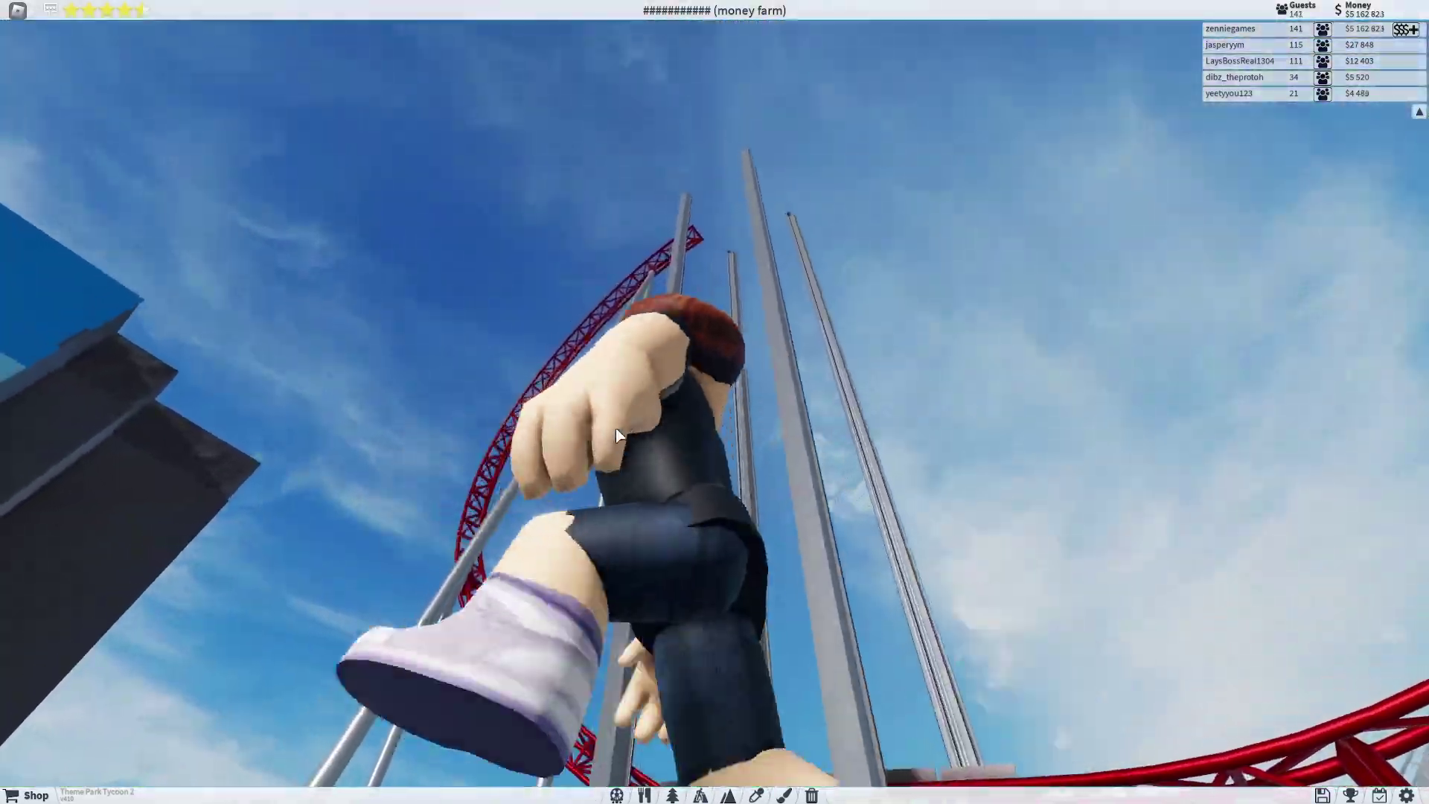
pyautogui.scroll(-5, 615, 426)
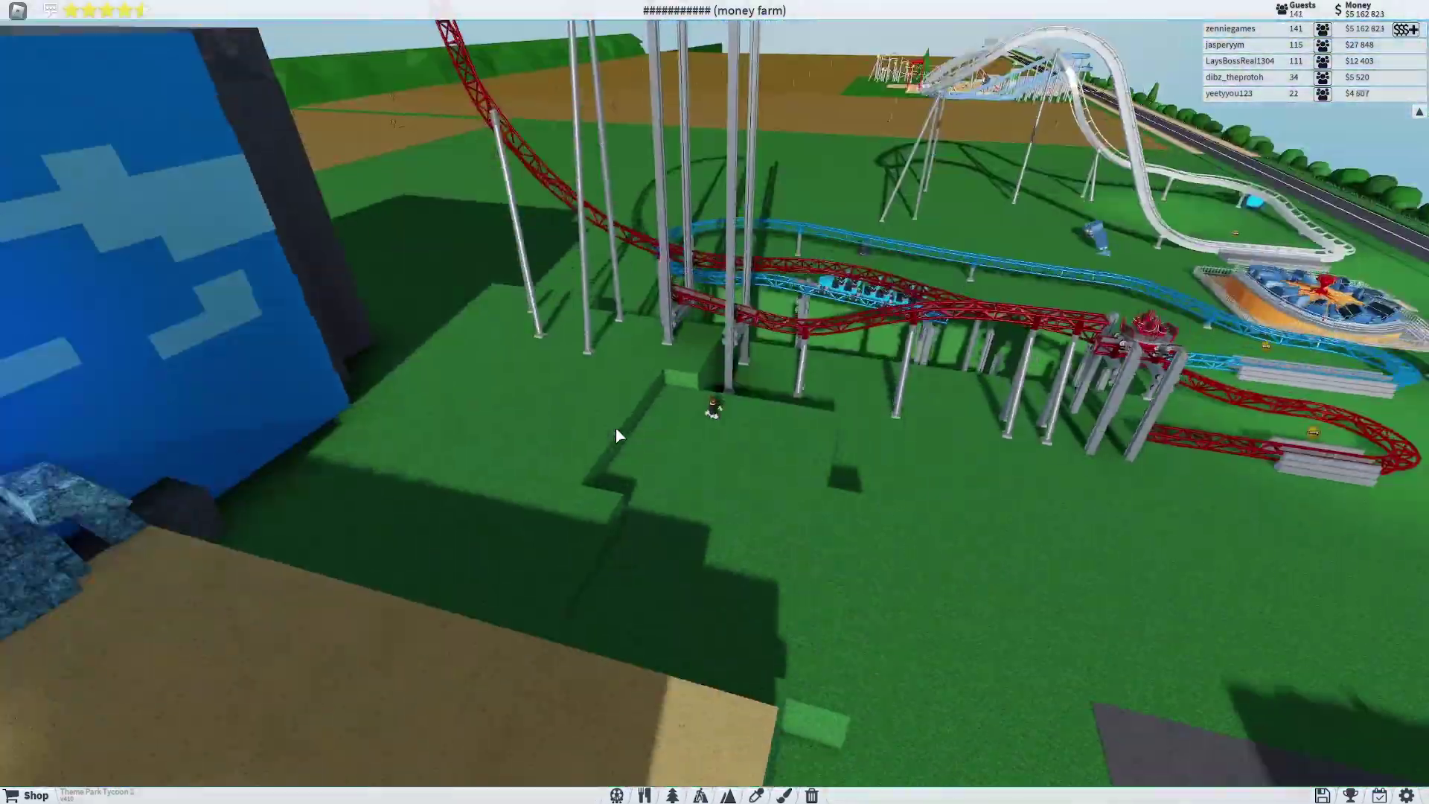
pyautogui.scroll(2, 615, 426)
pyautogui.scroll(2, 616, 427)
pyautogui.scroll(2, 615, 427)
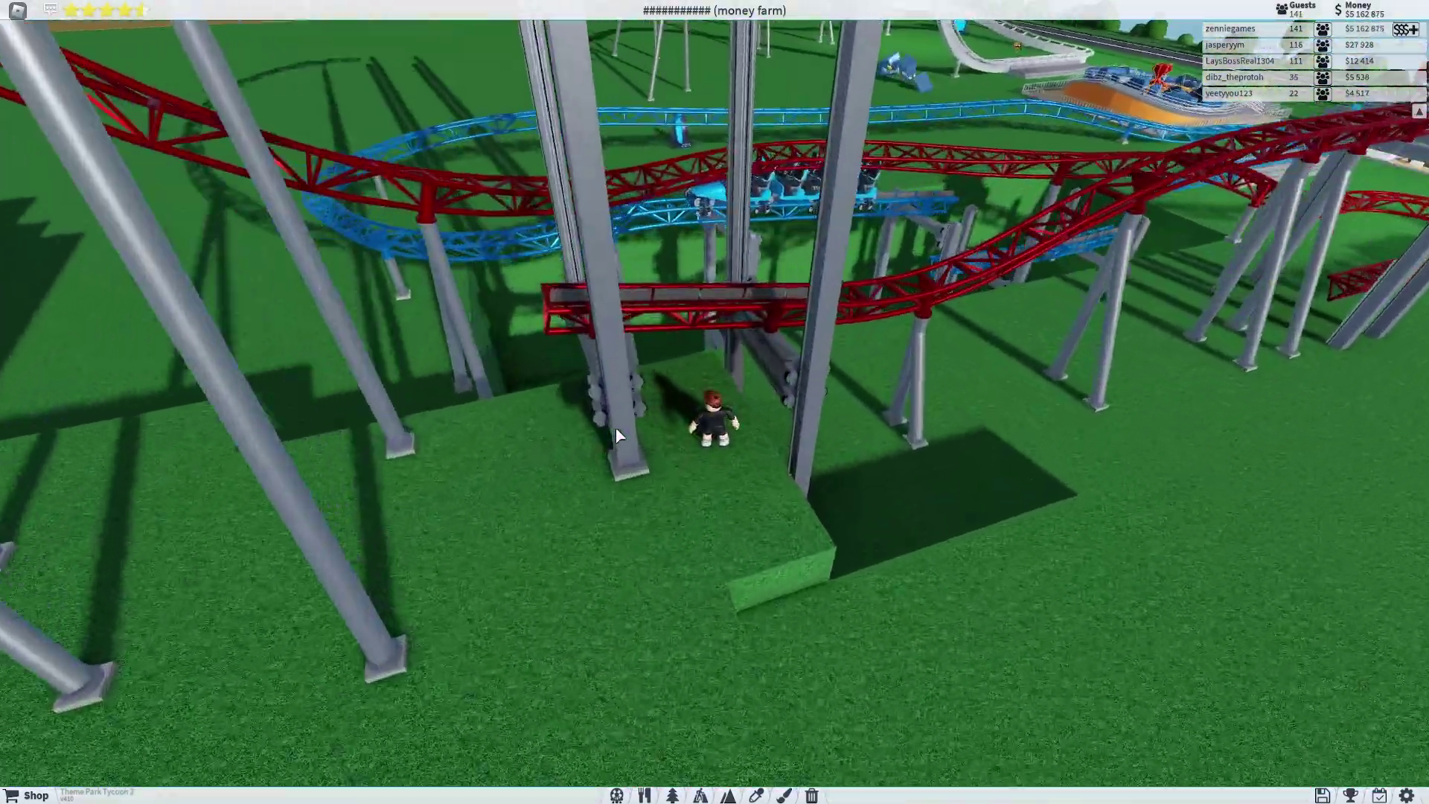
pyautogui.scroll(2, 616, 427)
pyautogui.scroll(1, 615, 427)
pyautogui.scroll(-1, 616, 430)
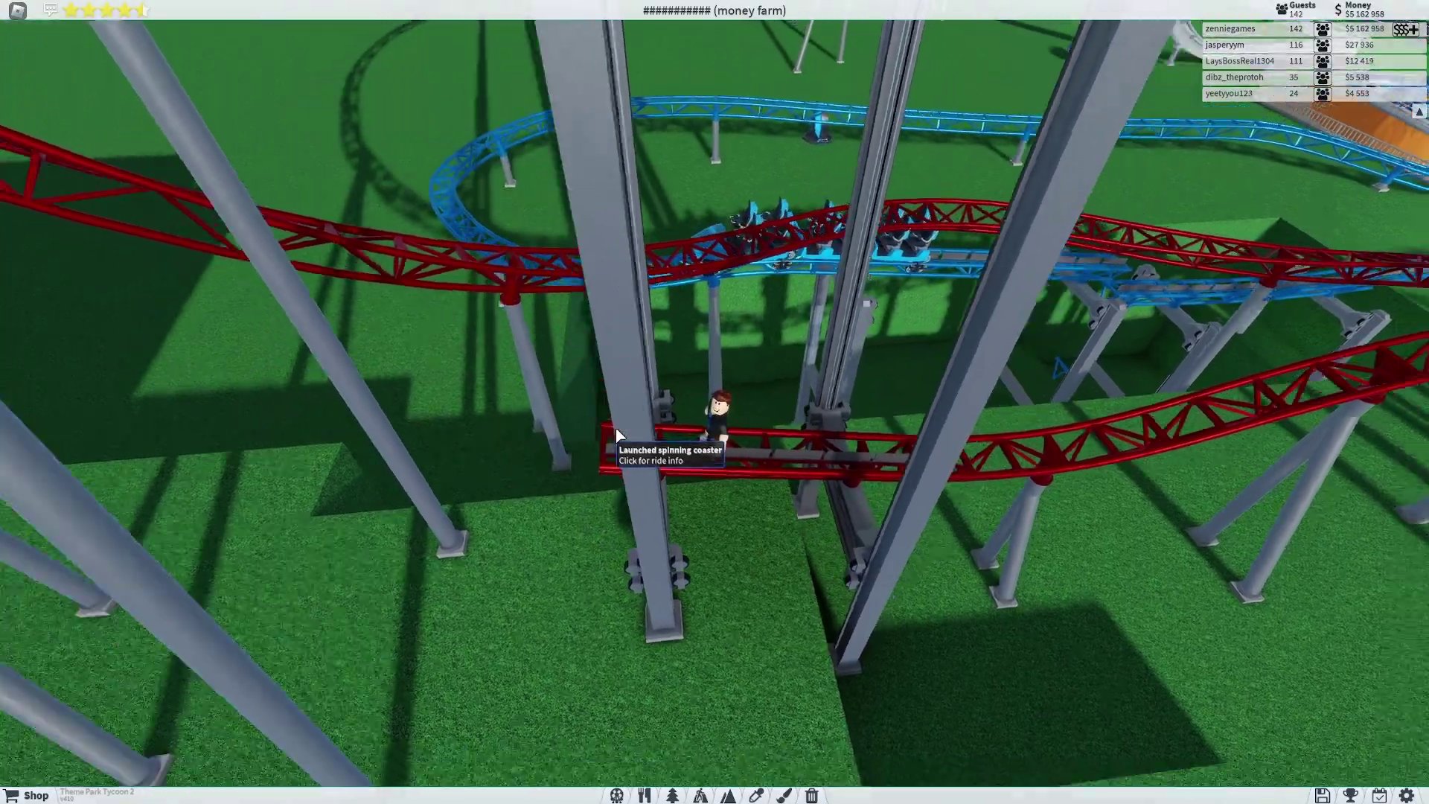
pyautogui.scroll(-2, 616, 430)
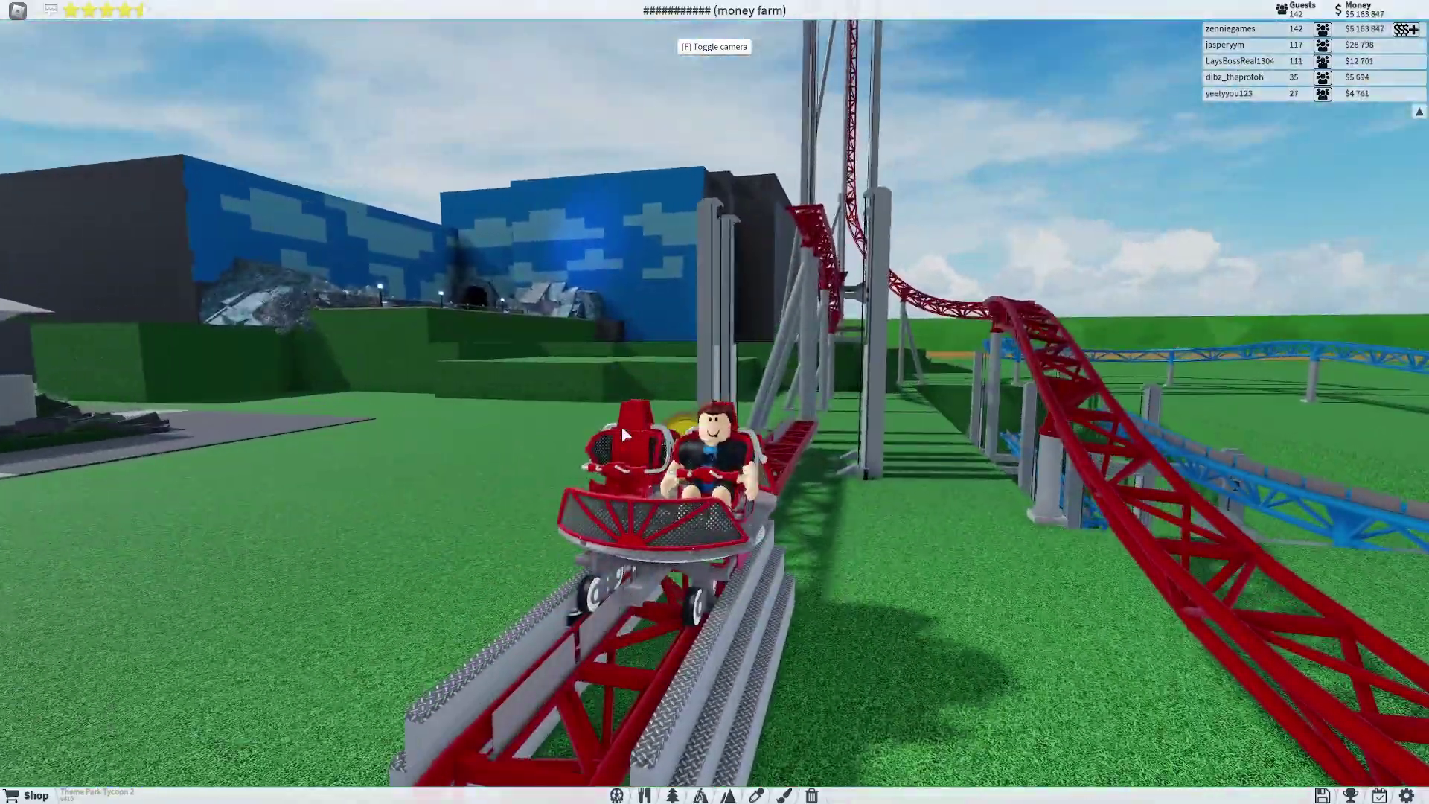
# - Get off the coaster seat and walk across the grass toward the trees and guests
pyautogui.press('space')
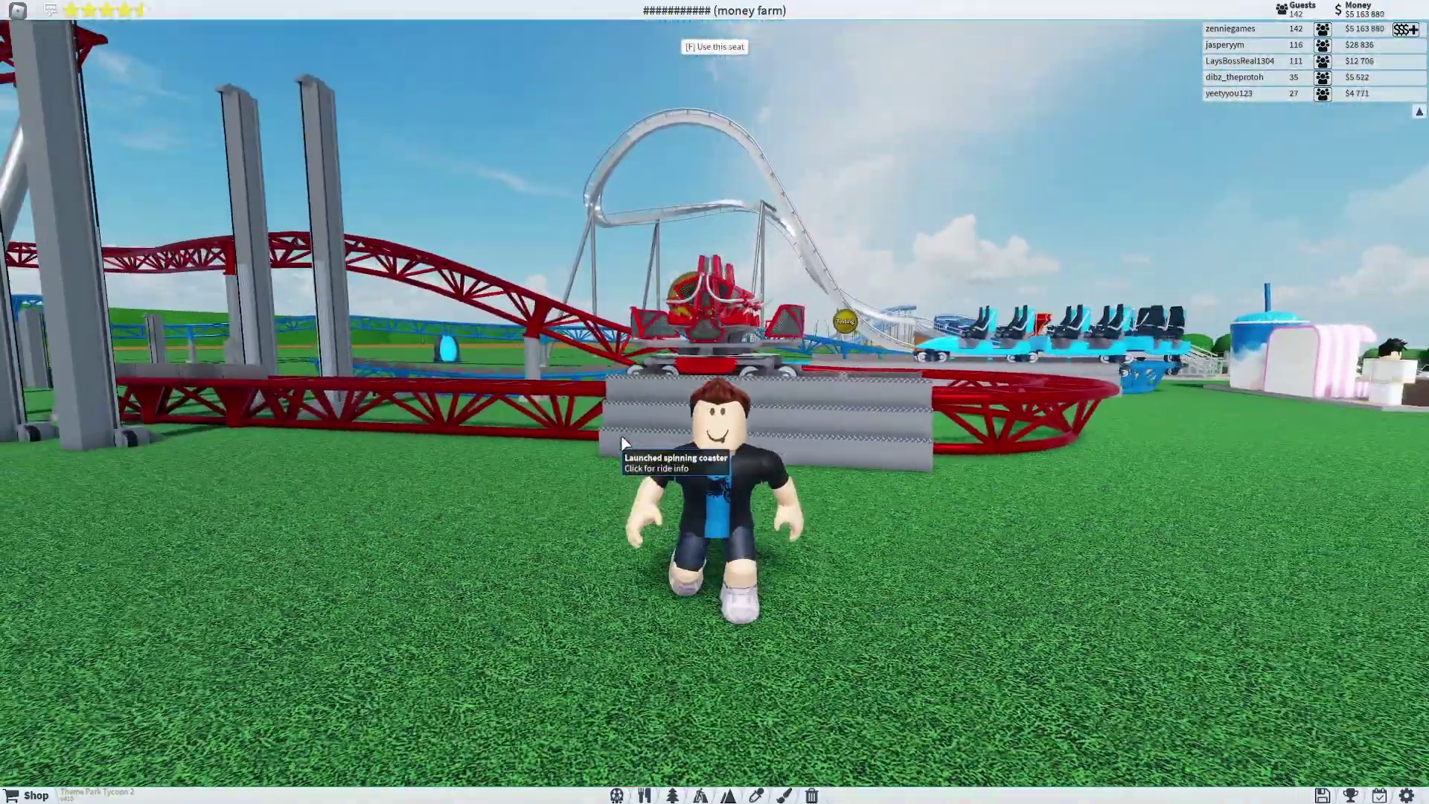
pyautogui.press('a')
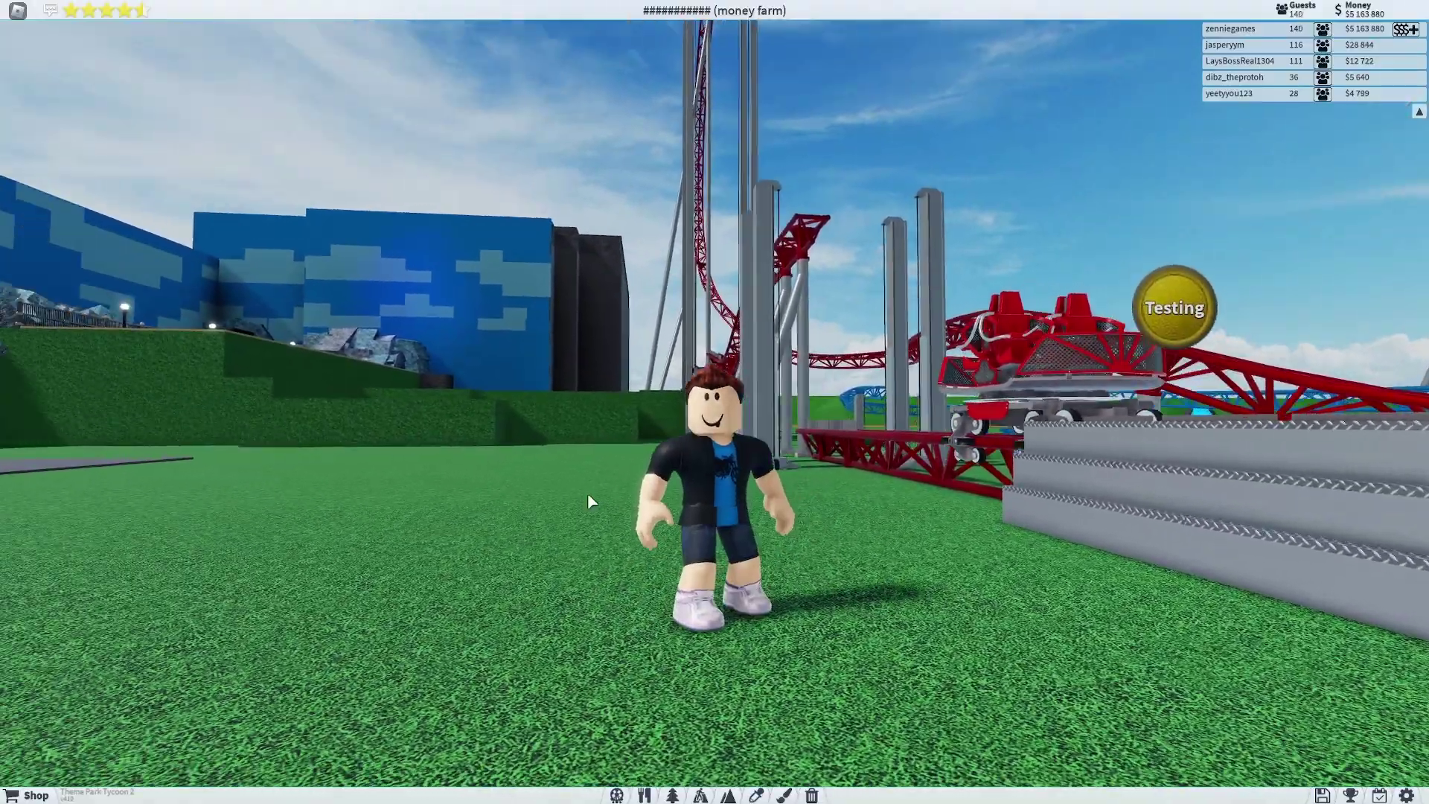
pyautogui.press('Right')
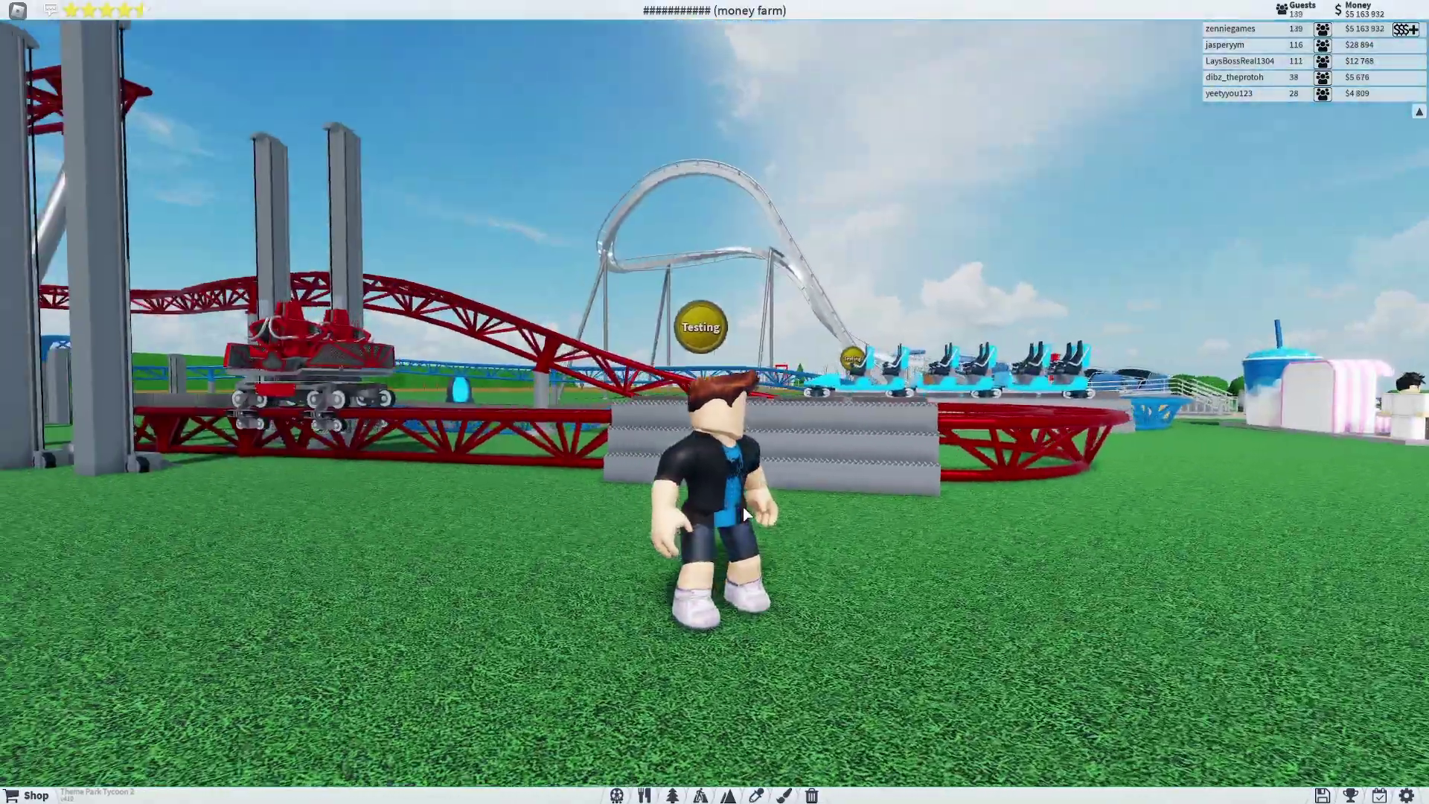
pyautogui.press('s')
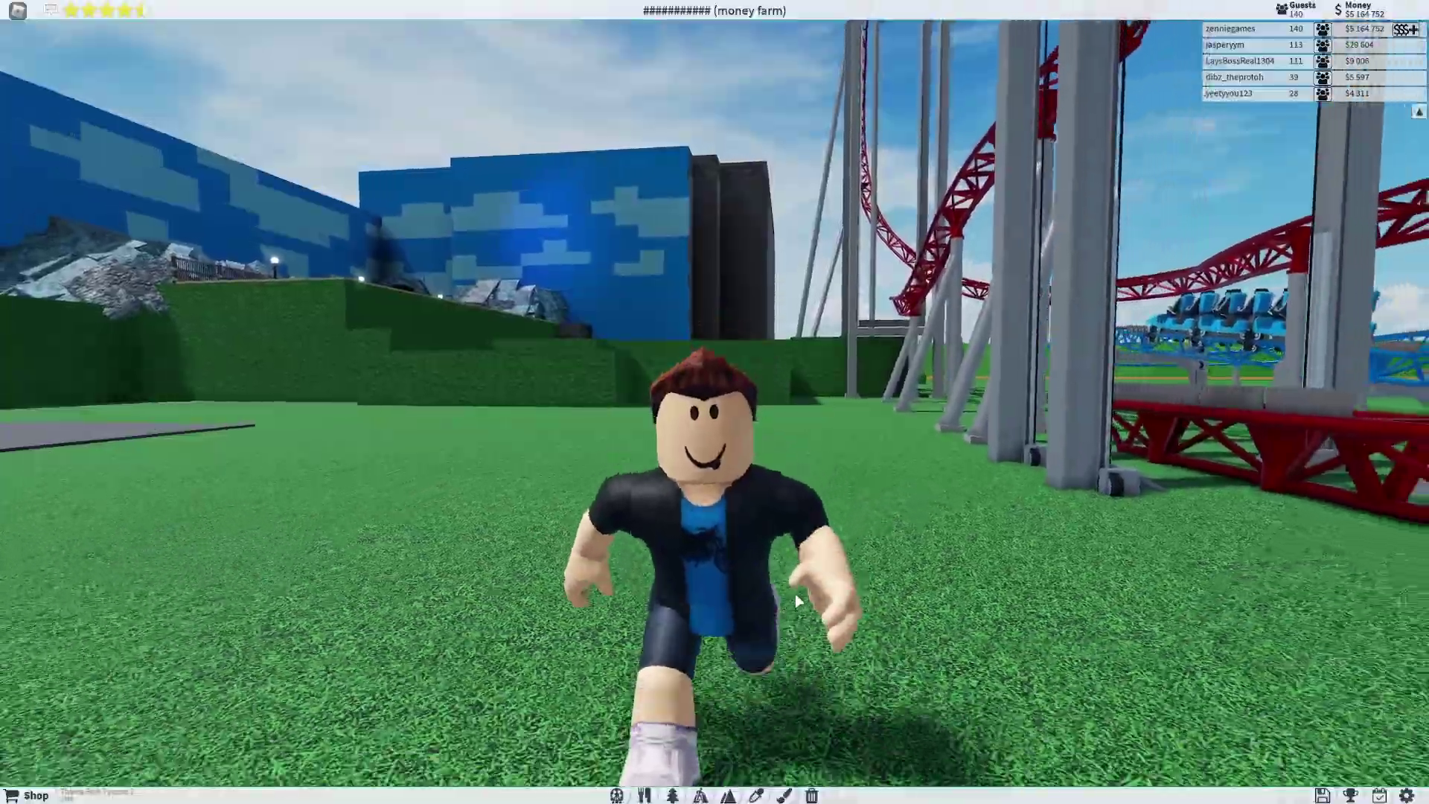
pyautogui.press('Right')
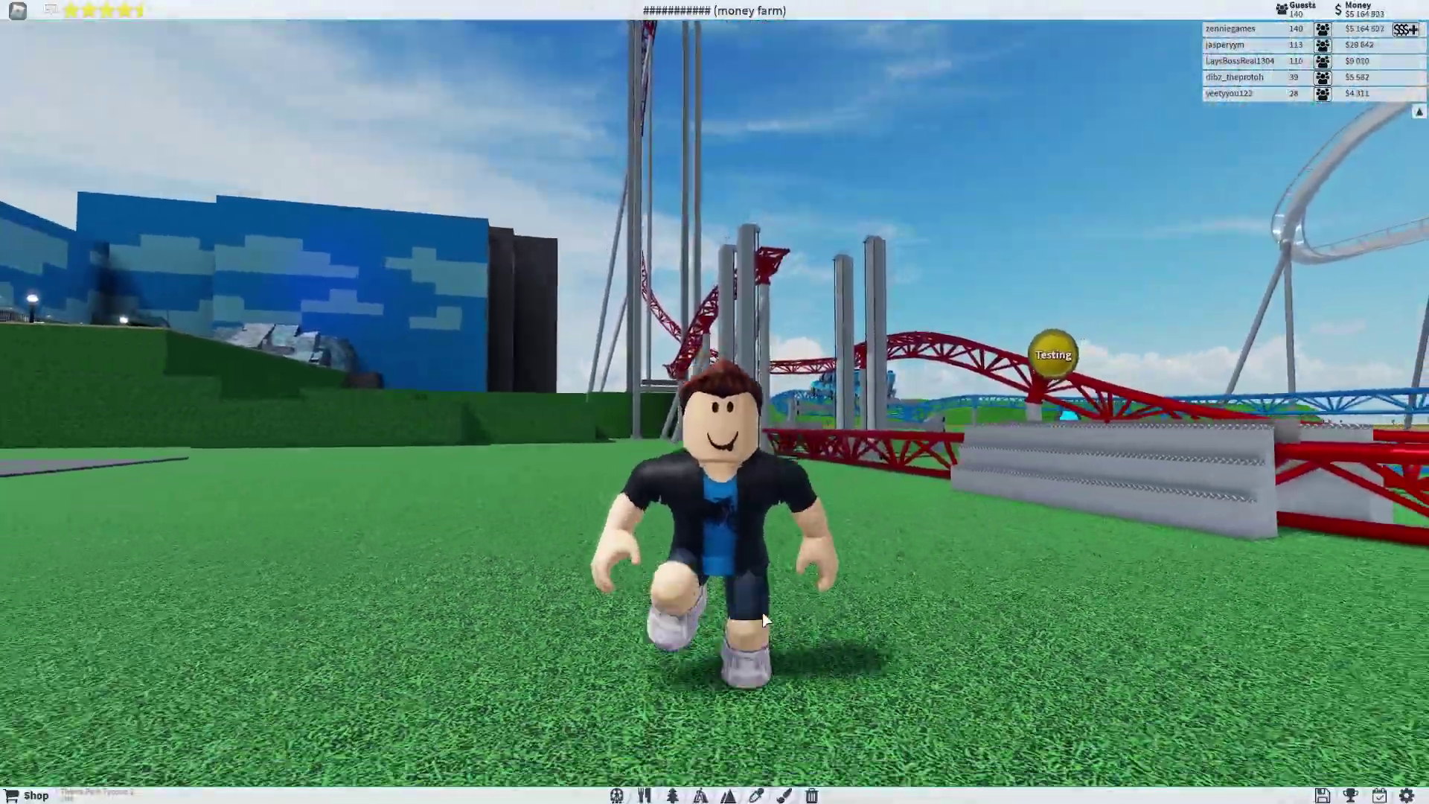
pyautogui.press('Right')
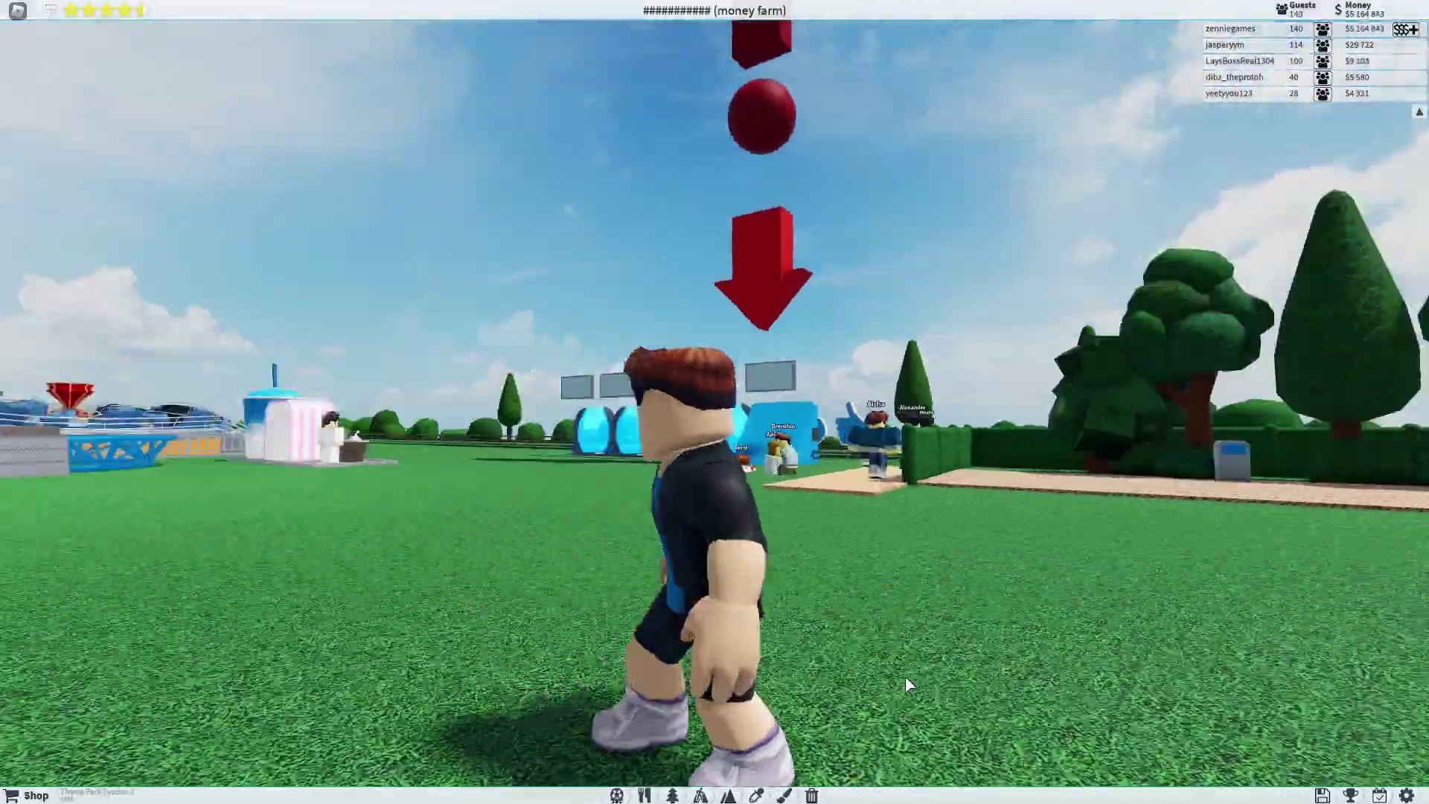